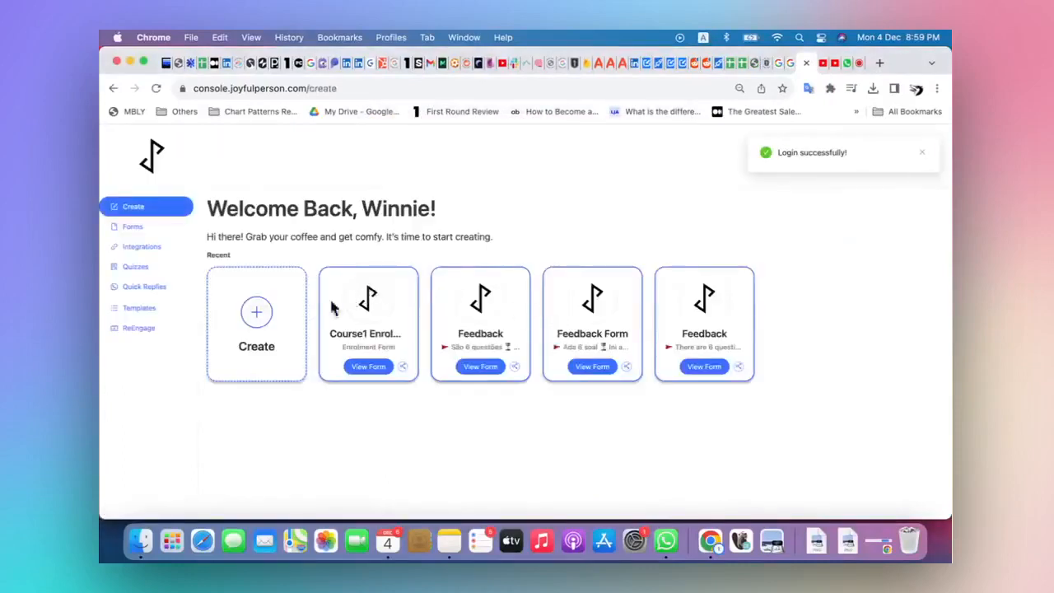
Create a new form from the Feedback Form template in the content library
left_click(262, 334)
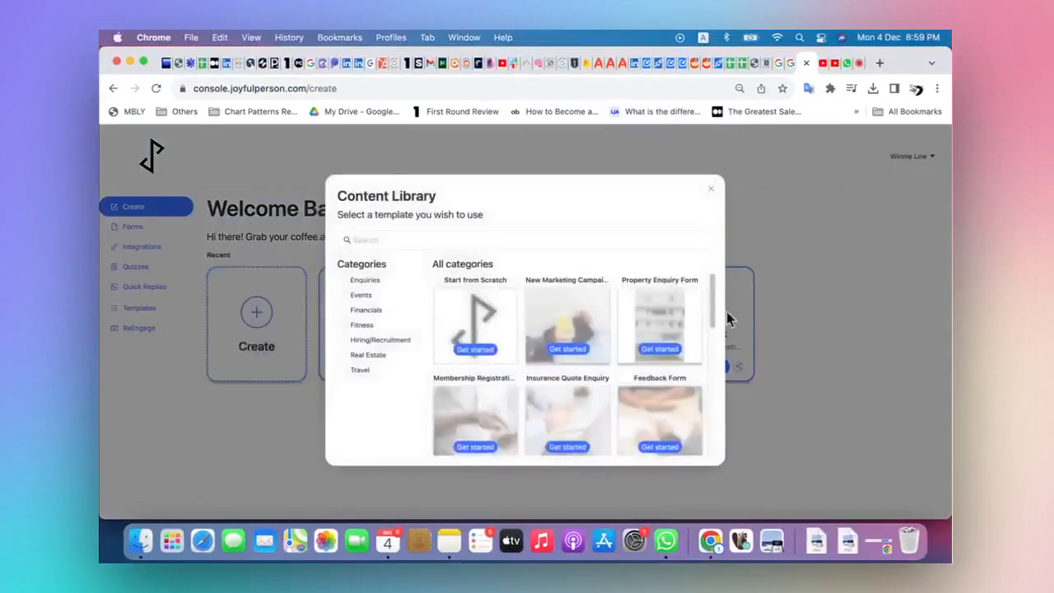
scroll(691, 372, "down", 2)
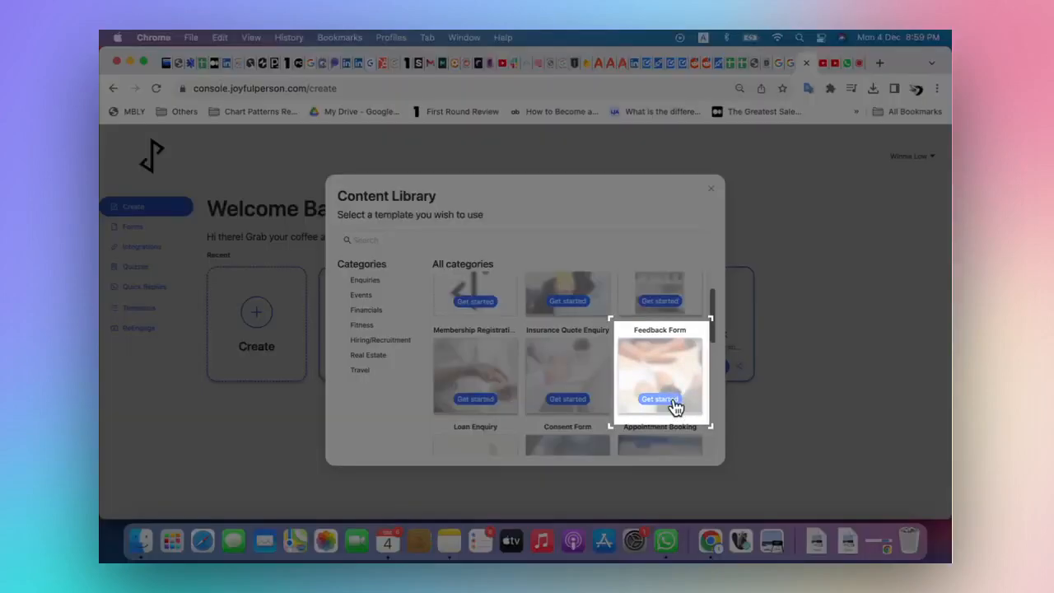
left_click(674, 400)
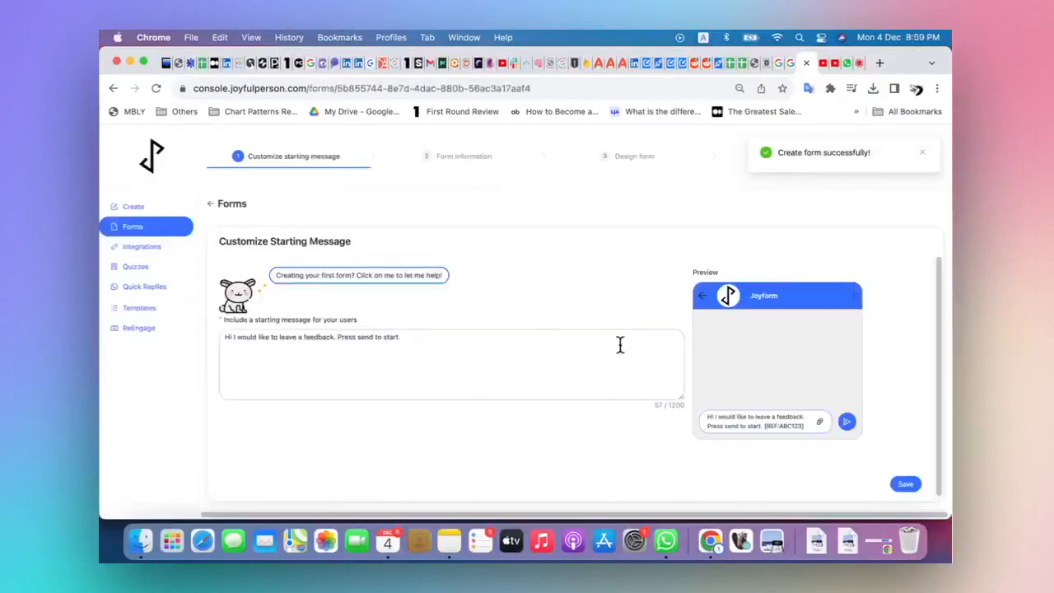
Change the starting message to "Hi I would like to leave a feedback for the event. Press send to start." and save it
key("BackSpace")
key("BackSpace")
key("BackSpace")
key("BackSpace")
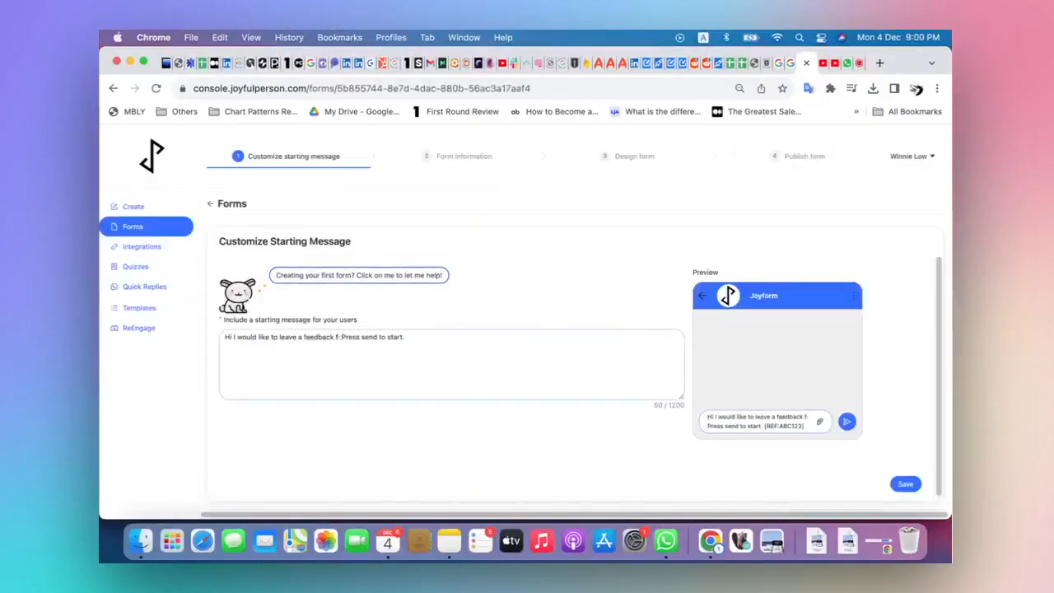
type("or the event")
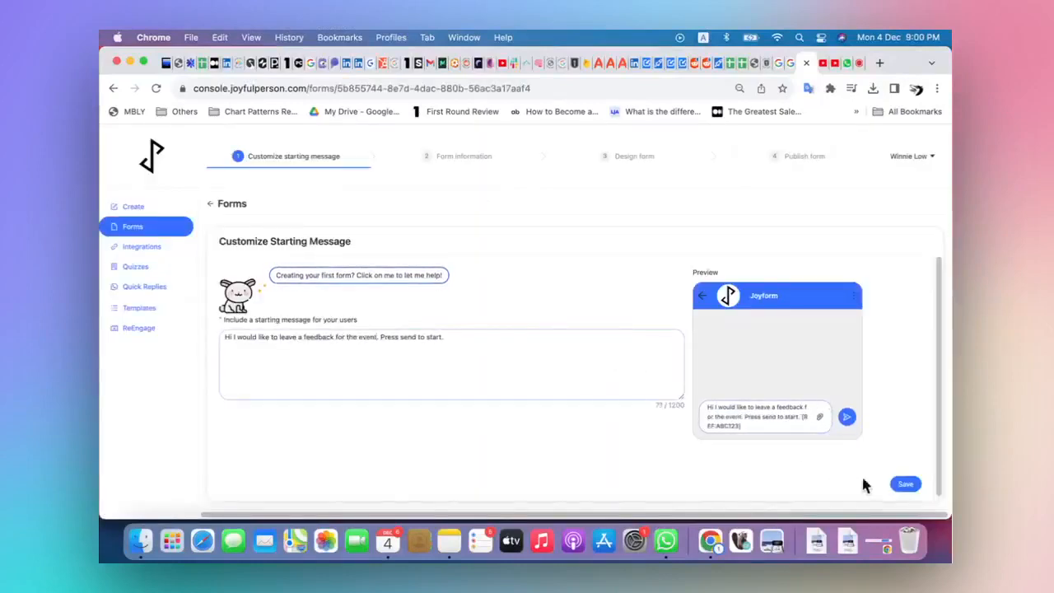
left_click(906, 485)
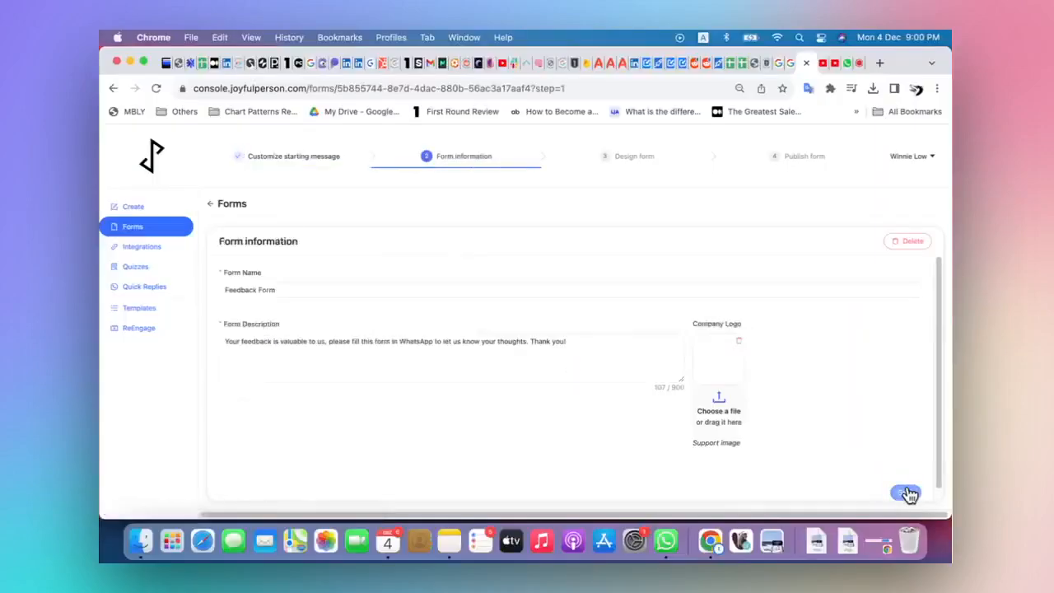
Set the form name to "Feedback Form Event 2023"
left_click(292, 292)
type("Event 202")
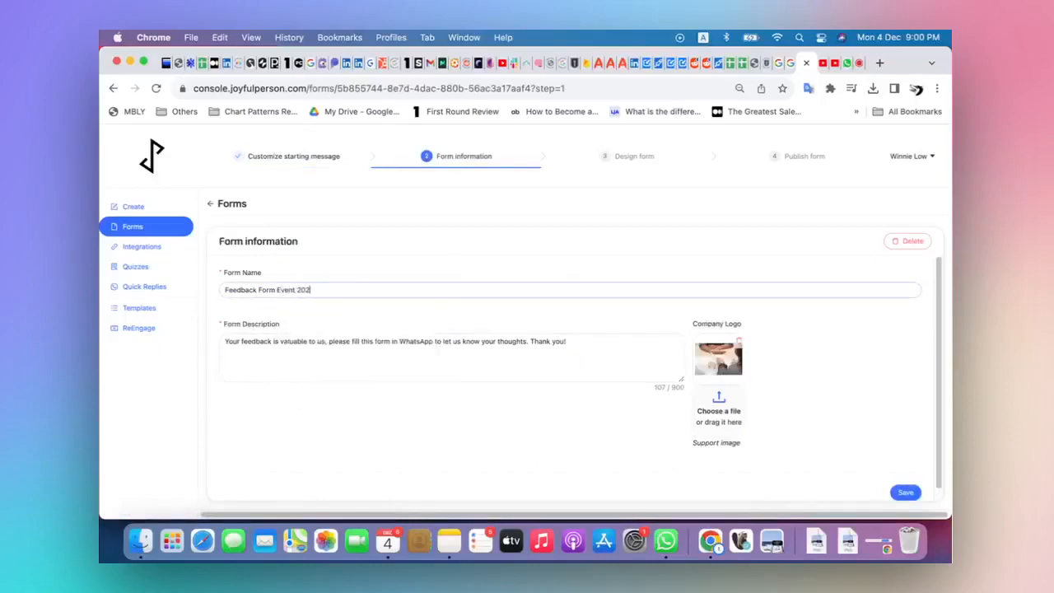
type("3")
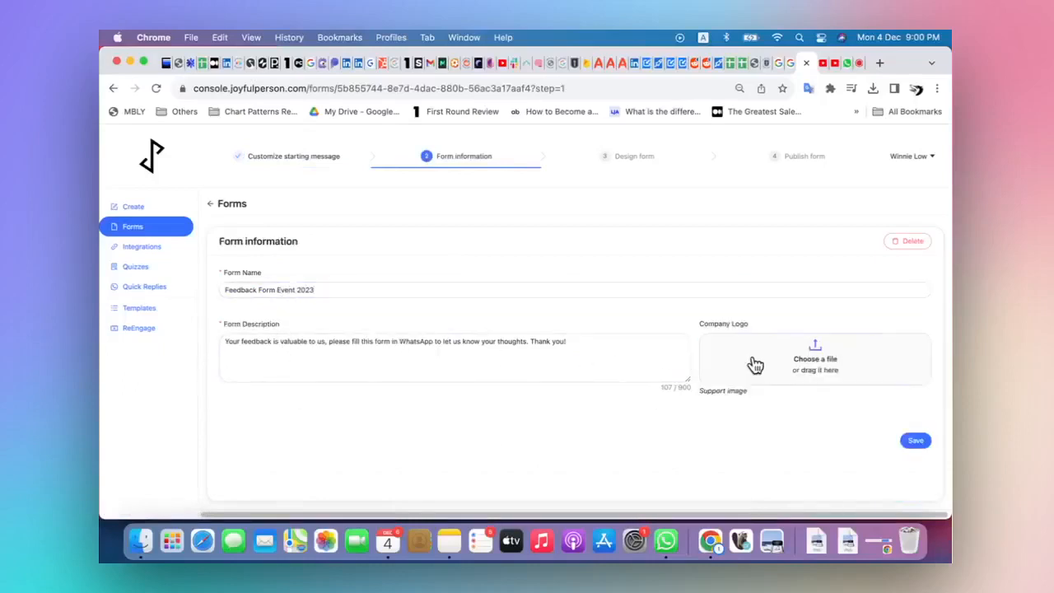
Upload "shine (1).png" as the company logo and save the form information
left_click(755, 365)
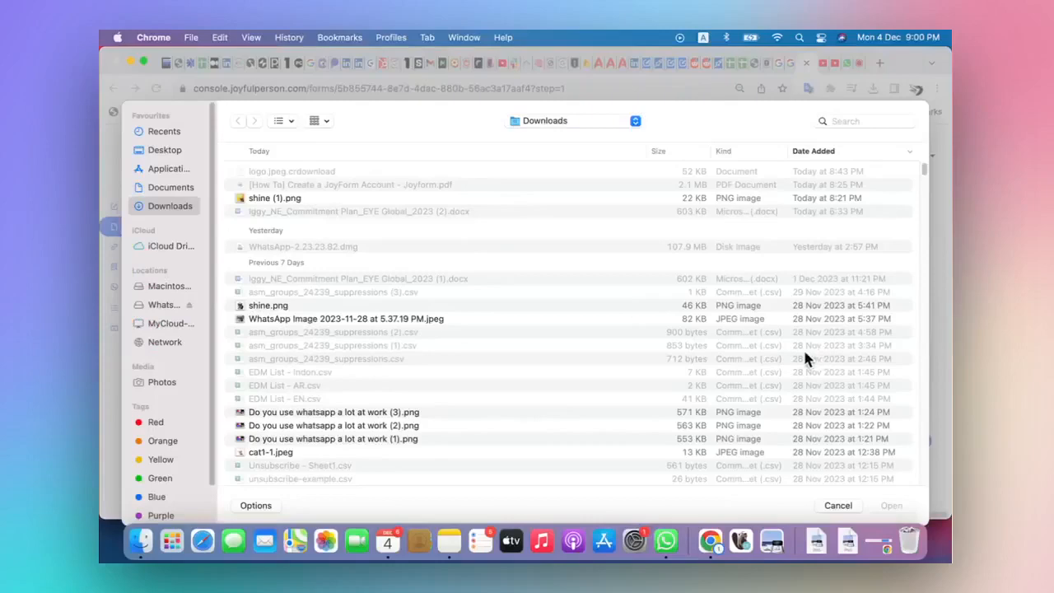
left_click(385, 198)
left_click(890, 504)
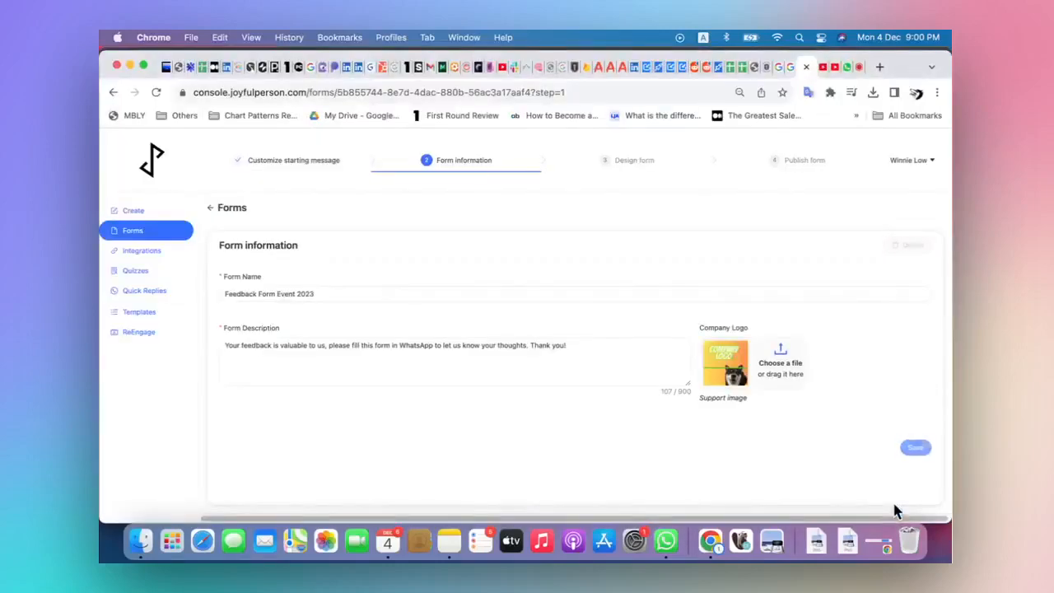
left_click(909, 423)
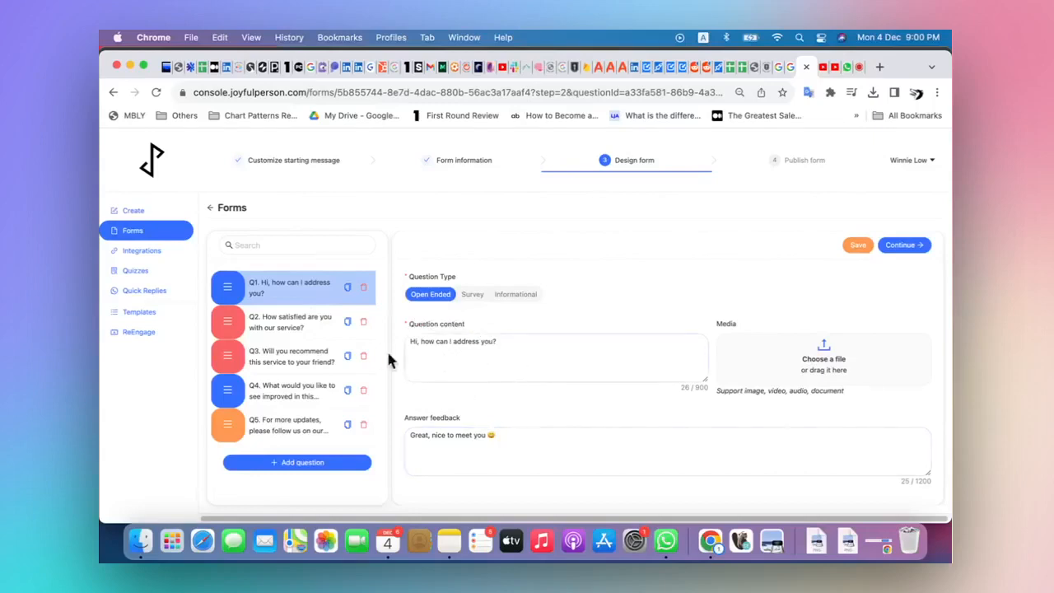
Review the template's service satisfaction question with its answer options, and the closing question about social media updates
left_click(286, 336)
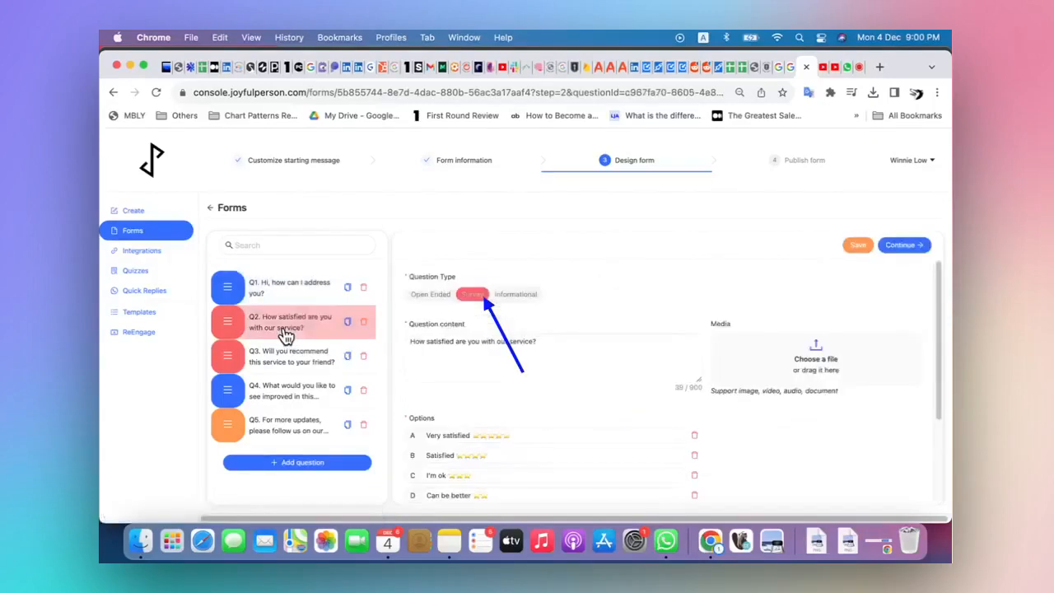
scroll(560, 395, "down", 1)
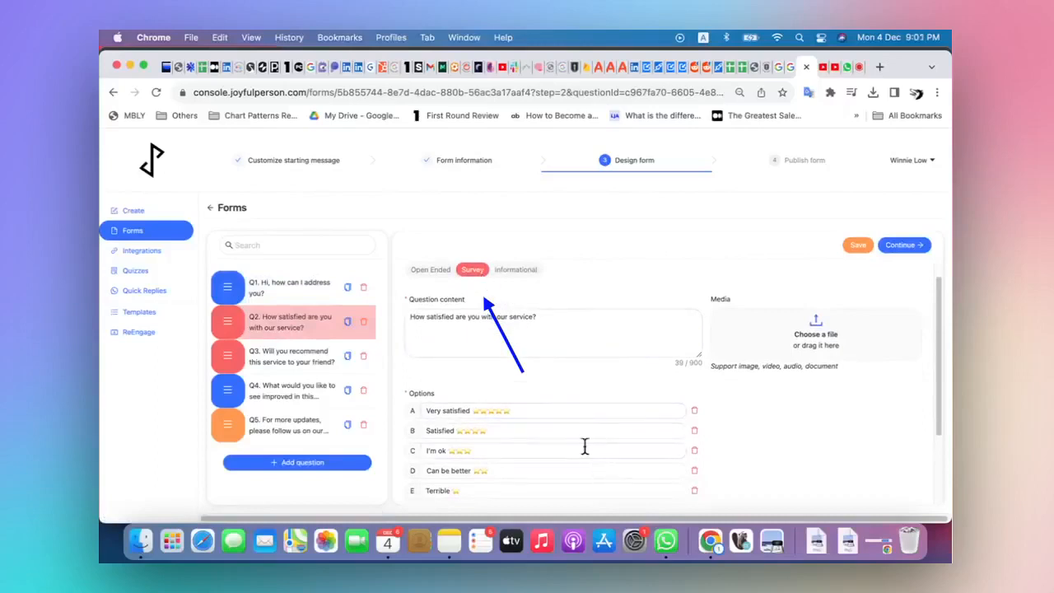
left_click(299, 428)
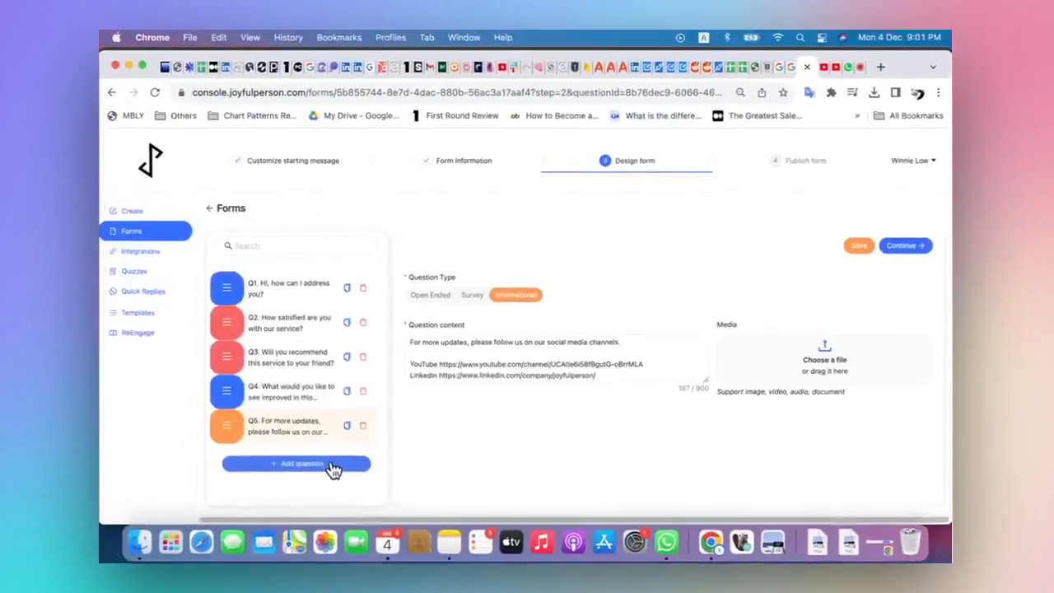
Add a Survey question with the content "Did you find the information useful?"
left_click(334, 463)
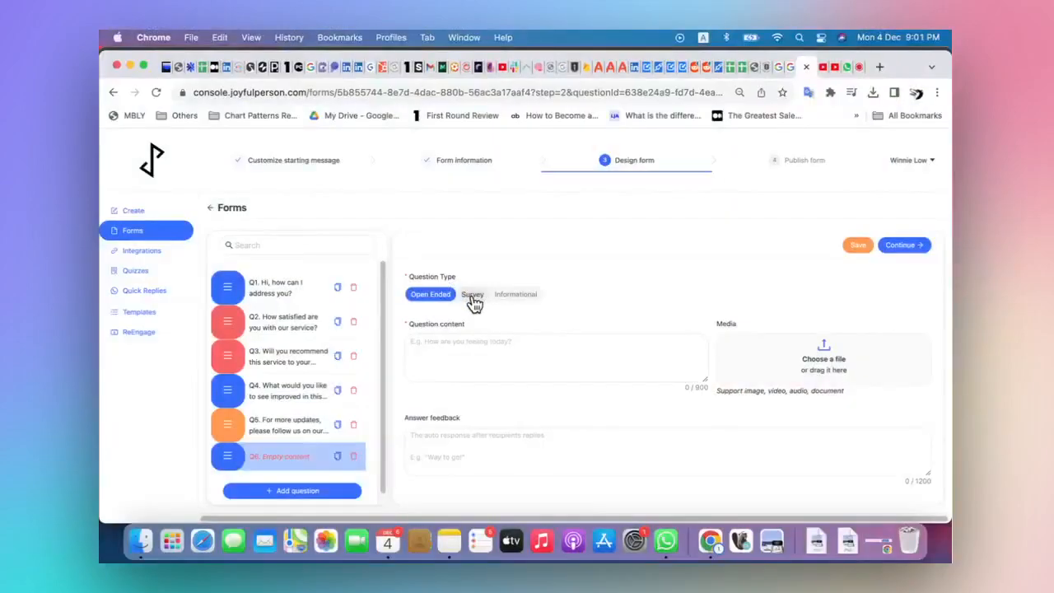
left_click(473, 298)
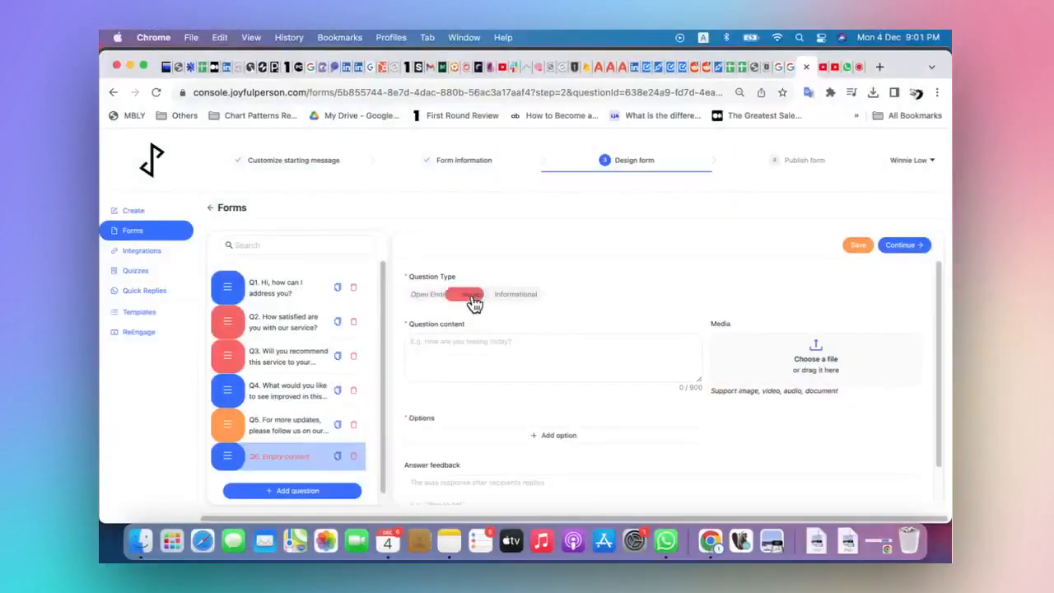
left_click(474, 343)
type("Did you find the information usef")
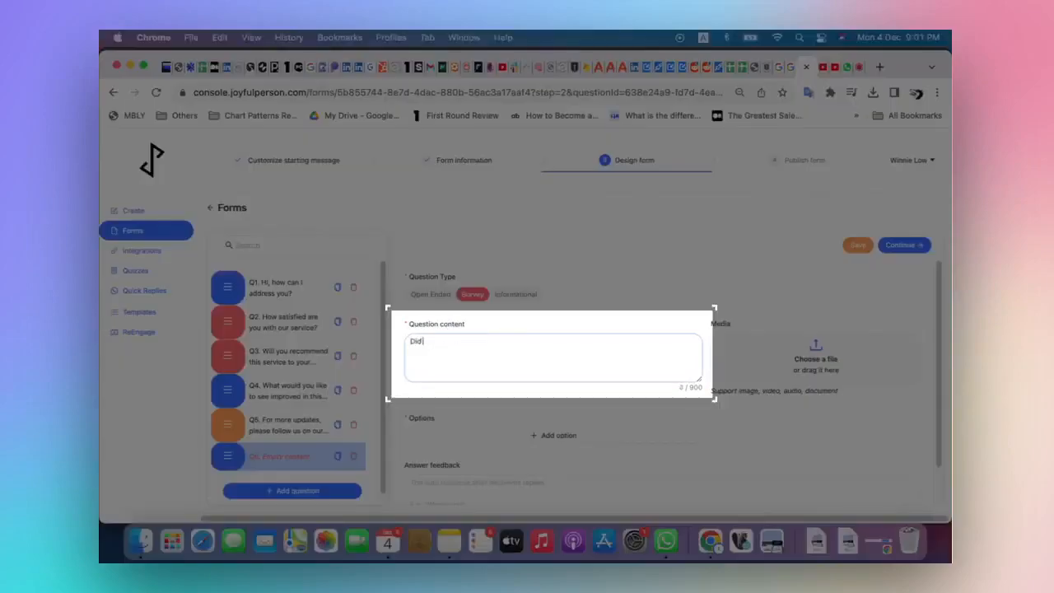
type("ul?")
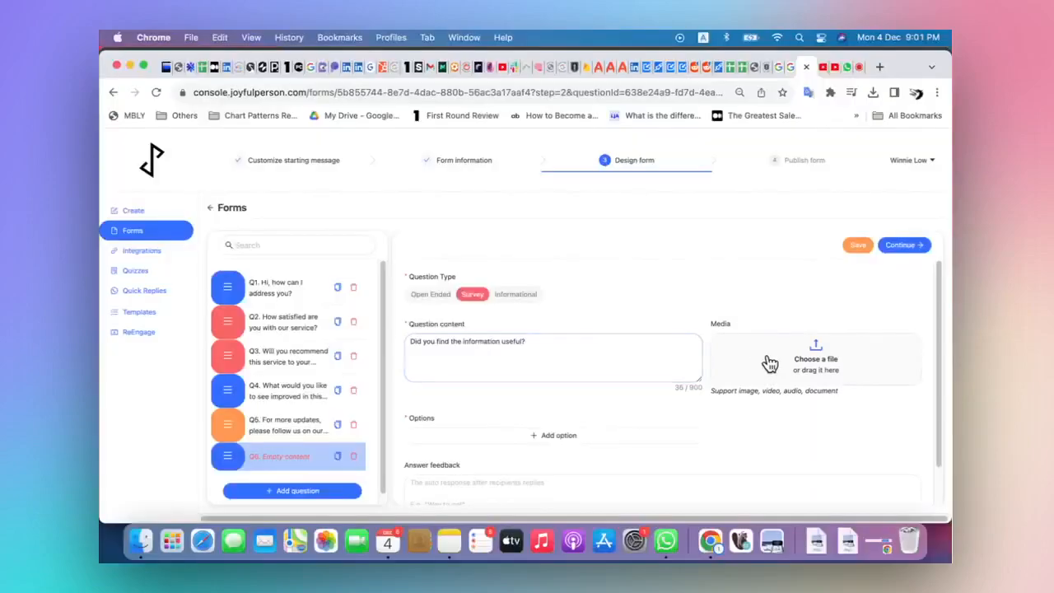
Attach "[How To] Create a JoyForm Account - Joyform.pdf" as the survey question's media
left_click(769, 364)
left_click(386, 186)
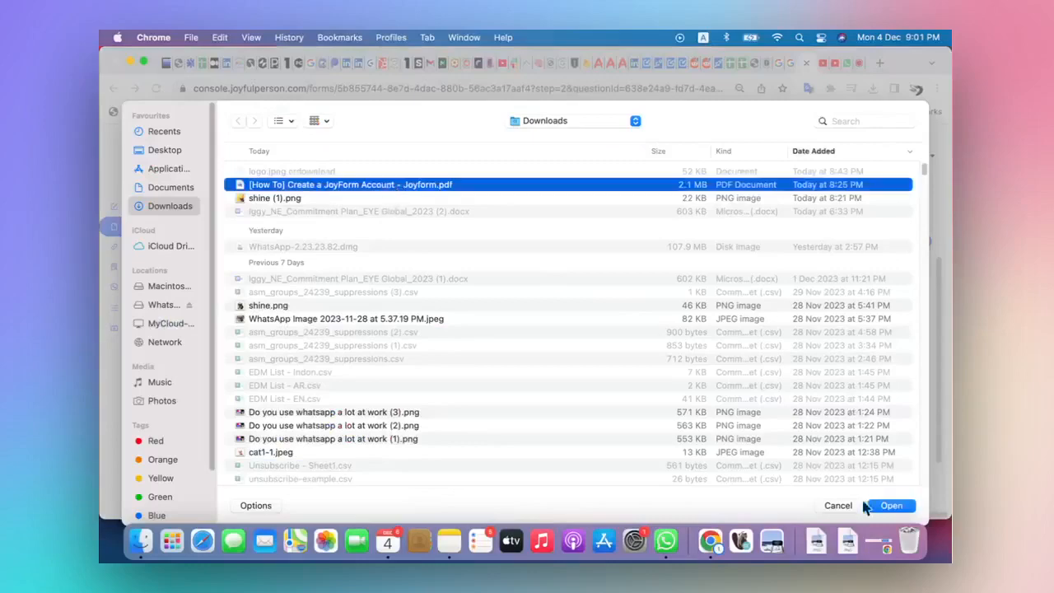
left_click(891, 506)
Add the two answer options "Yes" and "No" to the survey question
scroll(655, 448, "down", 1)
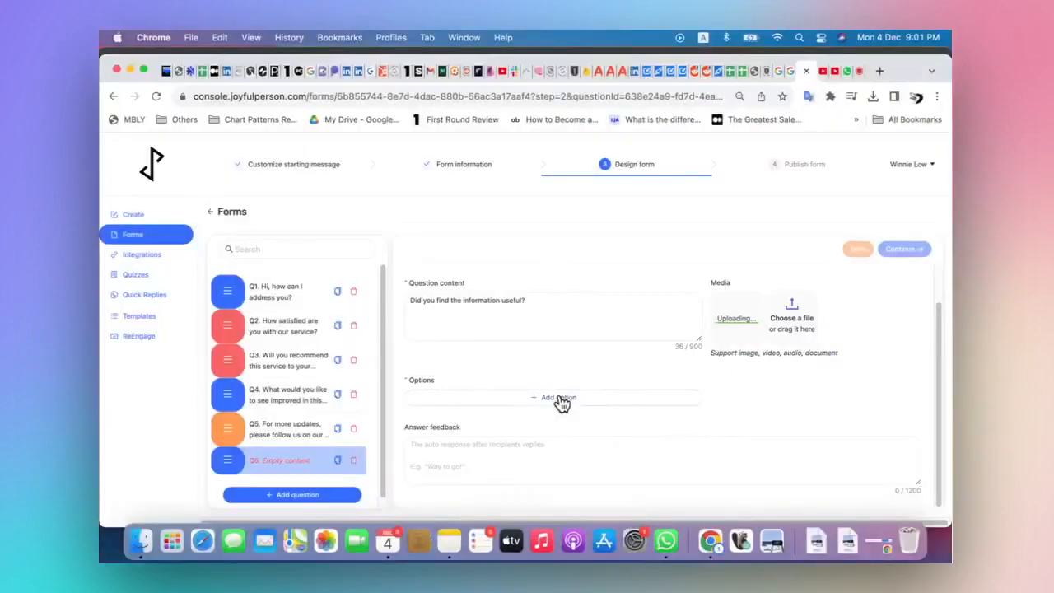
left_click(561, 400)
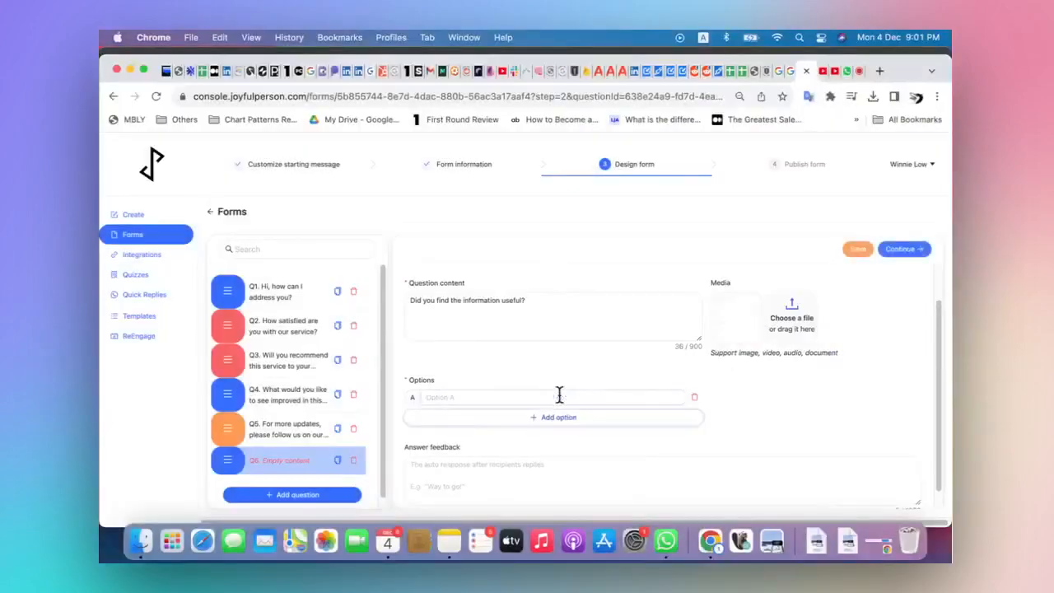
left_click(554, 396)
type("Yes")
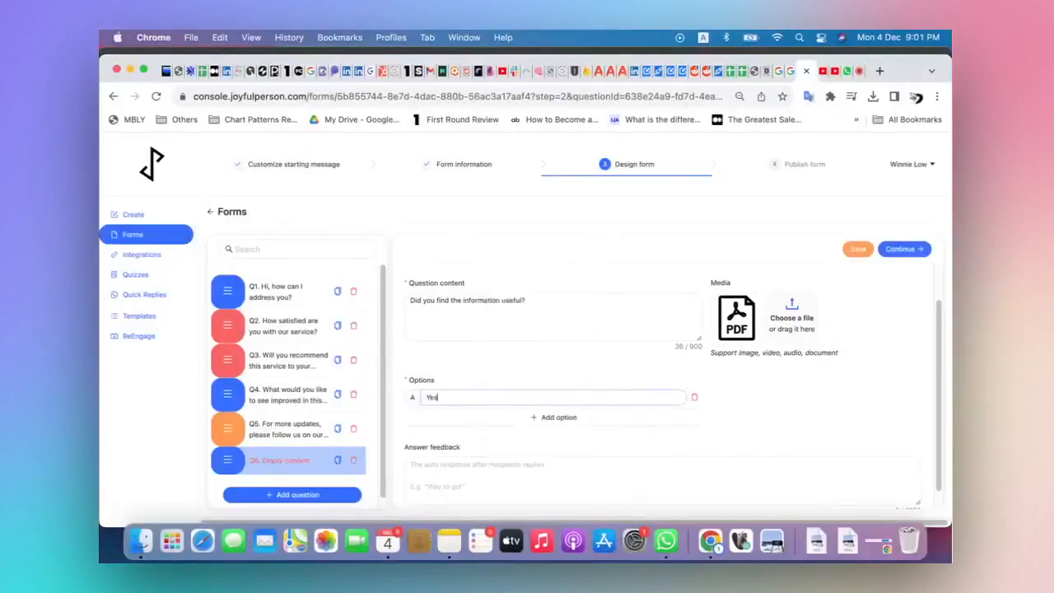
left_click(557, 418)
left_click(558, 418)
type("No")
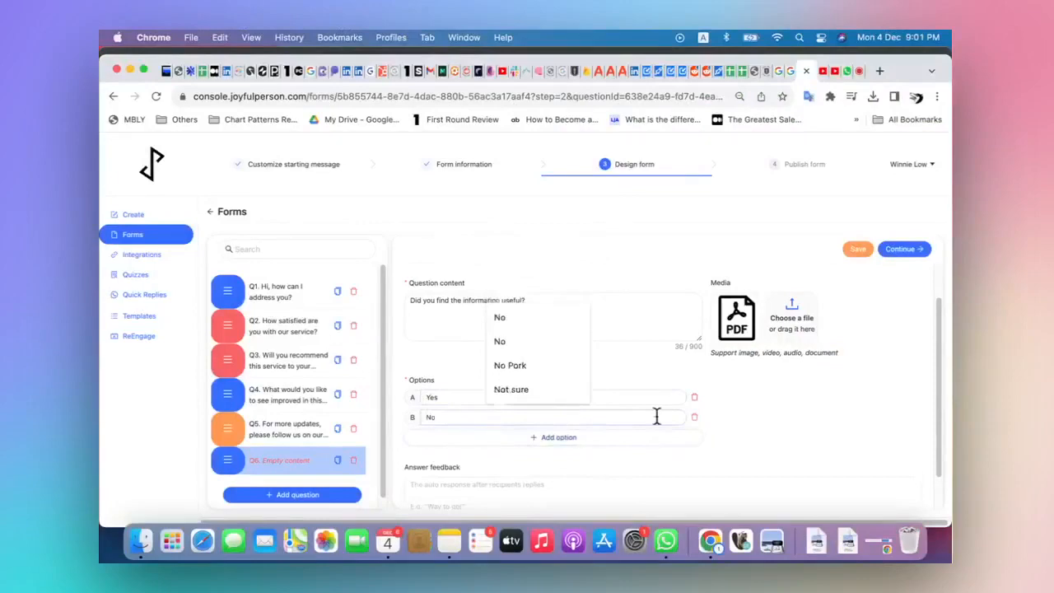
left_click(772, 430)
Set the survey question's answer feedback to "thank you for your response" and save the question
scroll(772, 429, "down", 1)
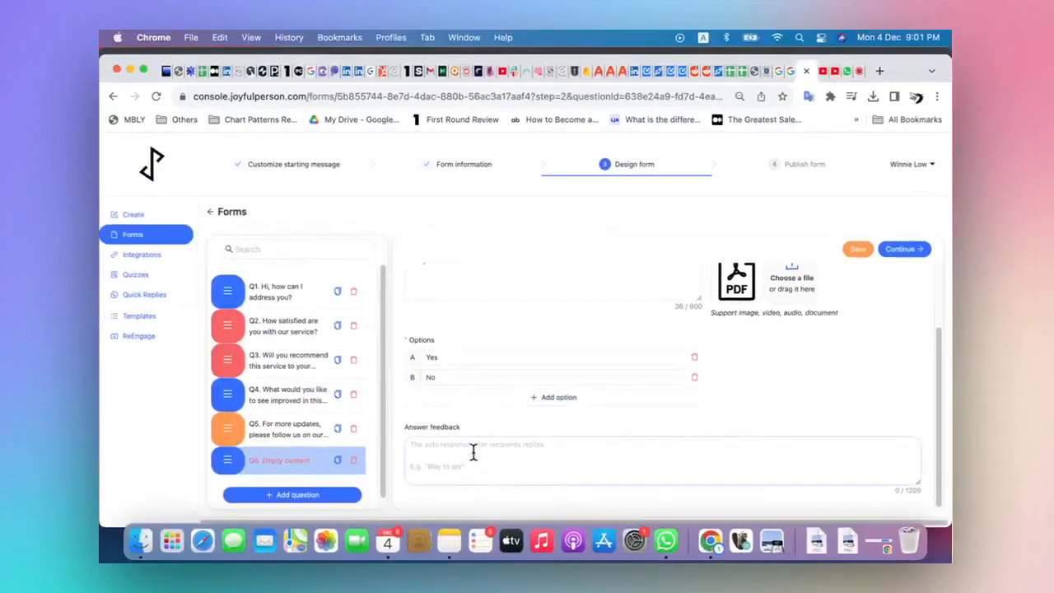
left_click(474, 451)
type("thank you")
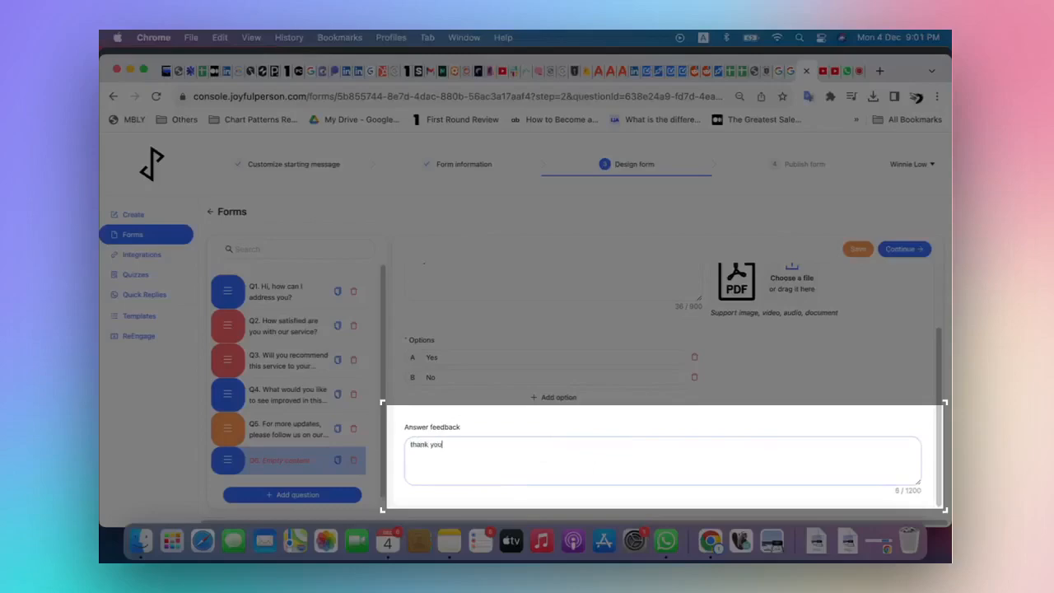
type(" for your response")
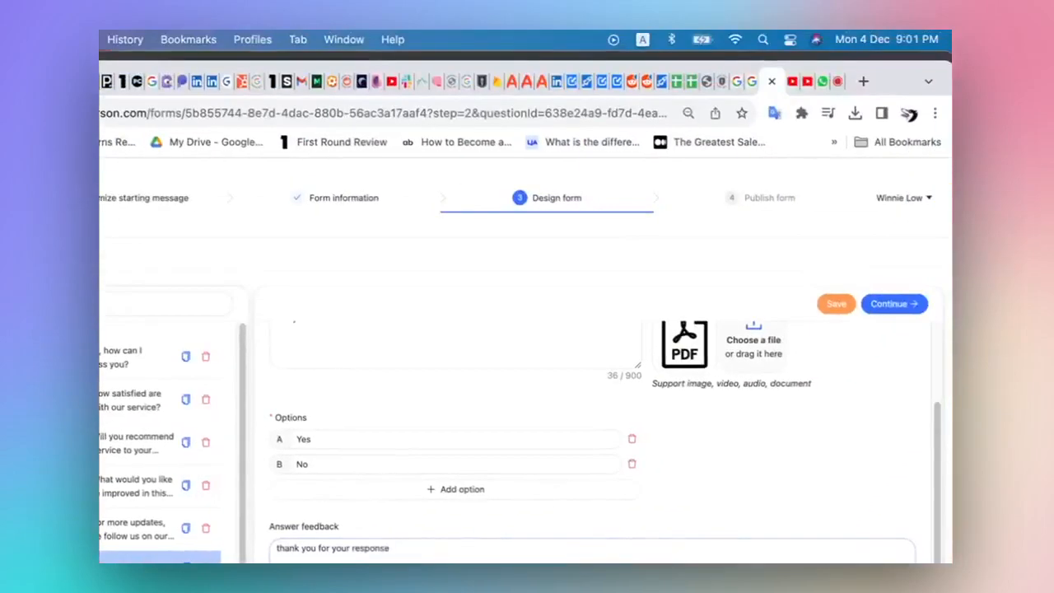
left_click(836, 305)
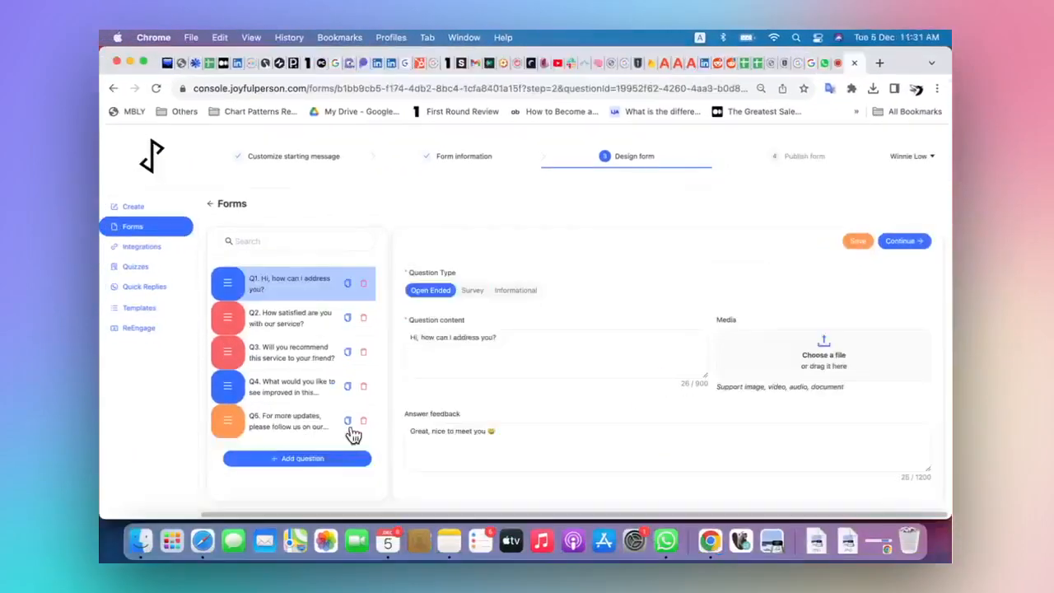
Add an Open Ended question: "Can i know what are your preferred dates? Please reply with your top two dates.", followed by "Eg. 20 July, 22 July"
left_click(316, 459)
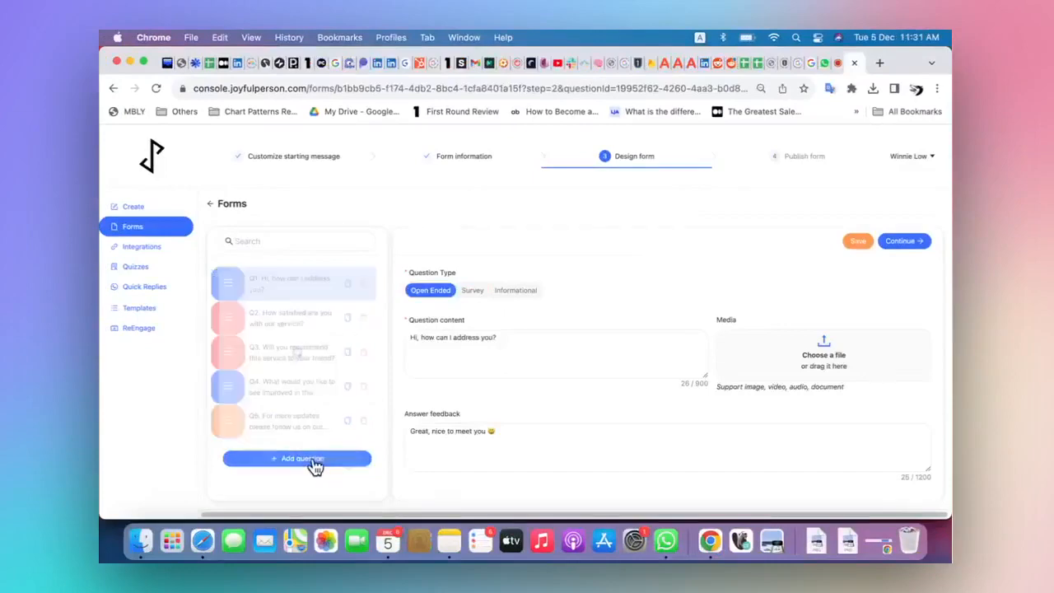
type("Can i")
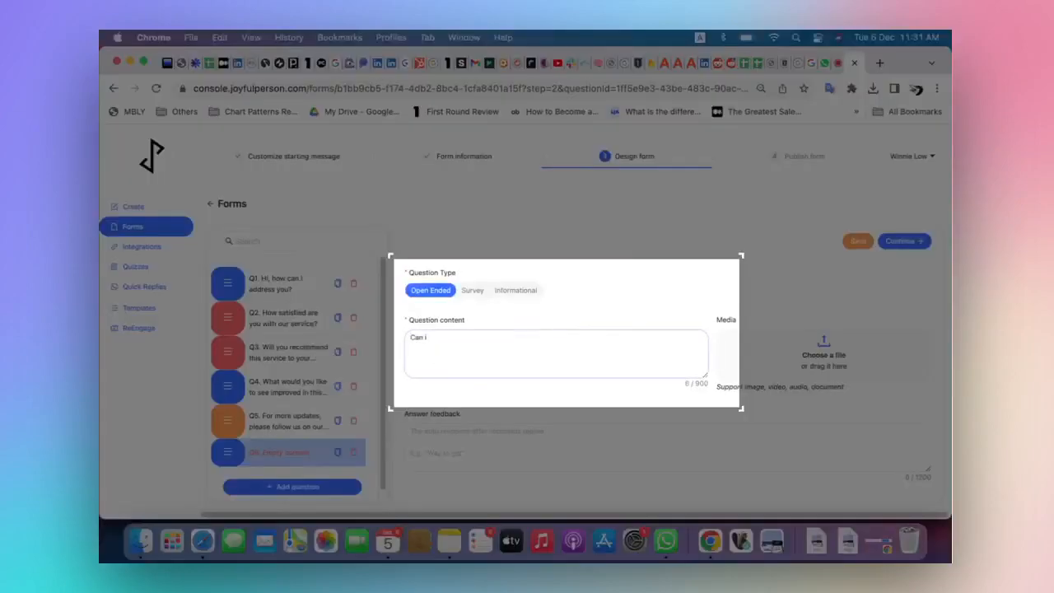
type(" know what are your preferred dates? ")
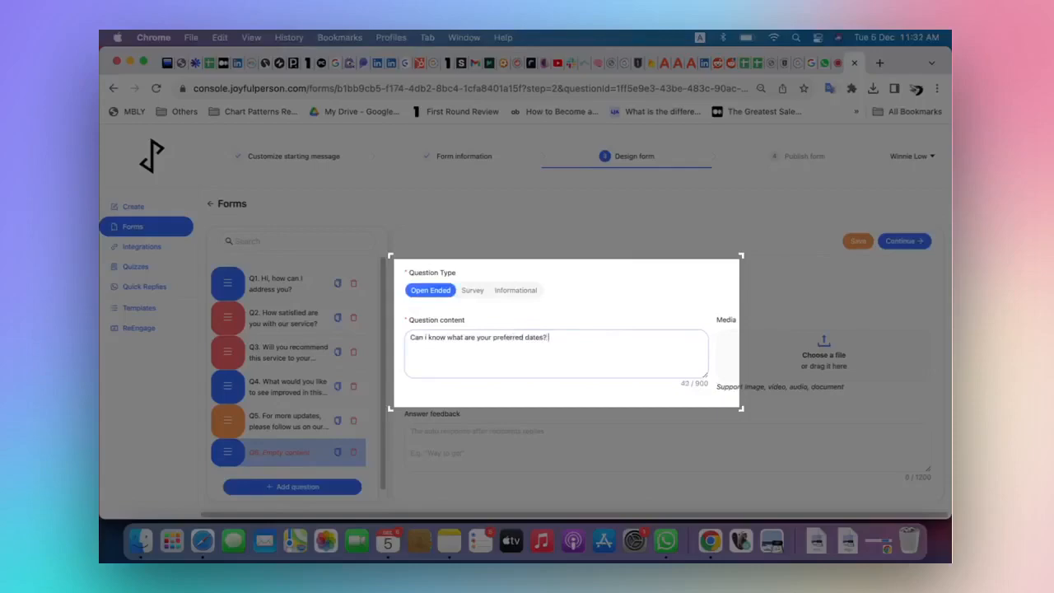
type("Please reply with your top two dates.")
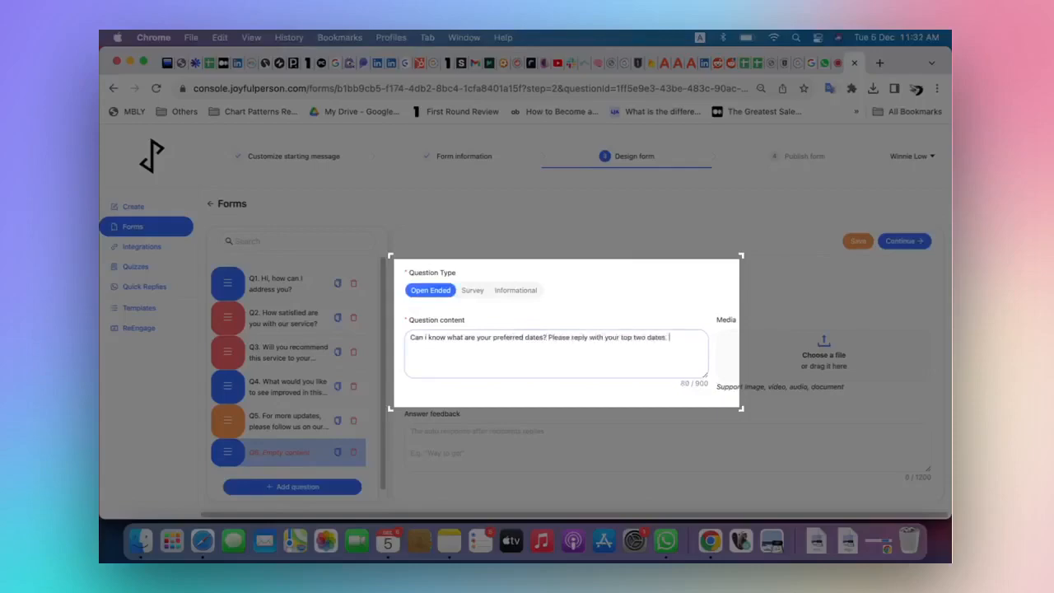
key("Return")
key("Return")
type("Eg.g20 July, 22 July")
Set the answer feedback to "Great thank you! We will reply to you on WhatsApp to confirm." and open the question's media upload
left_click(541, 454)
type("Great thank you! We will ")
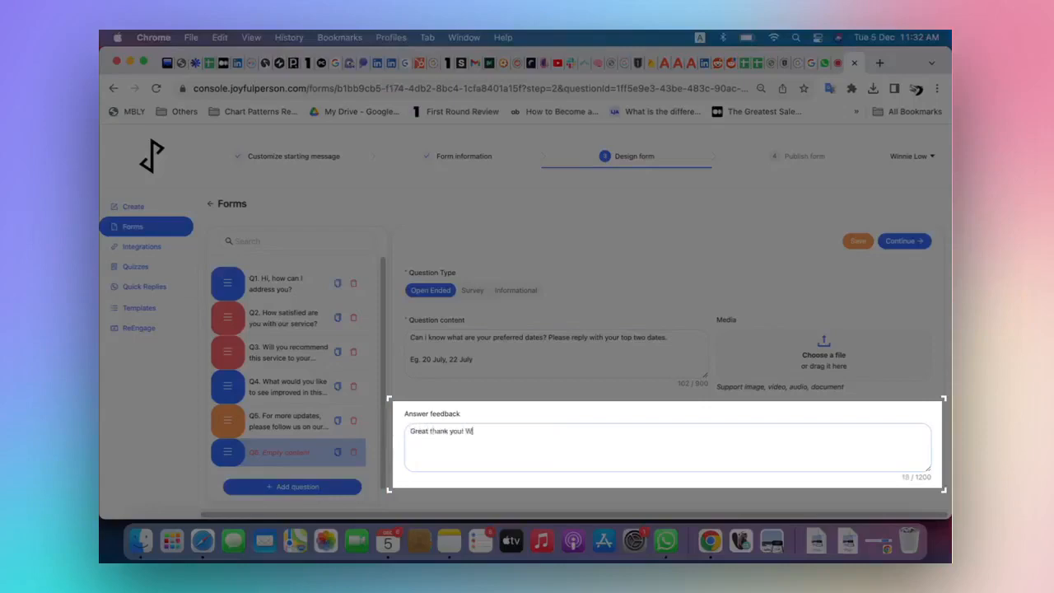
type("reply to you on WhatsApp to confirm.")
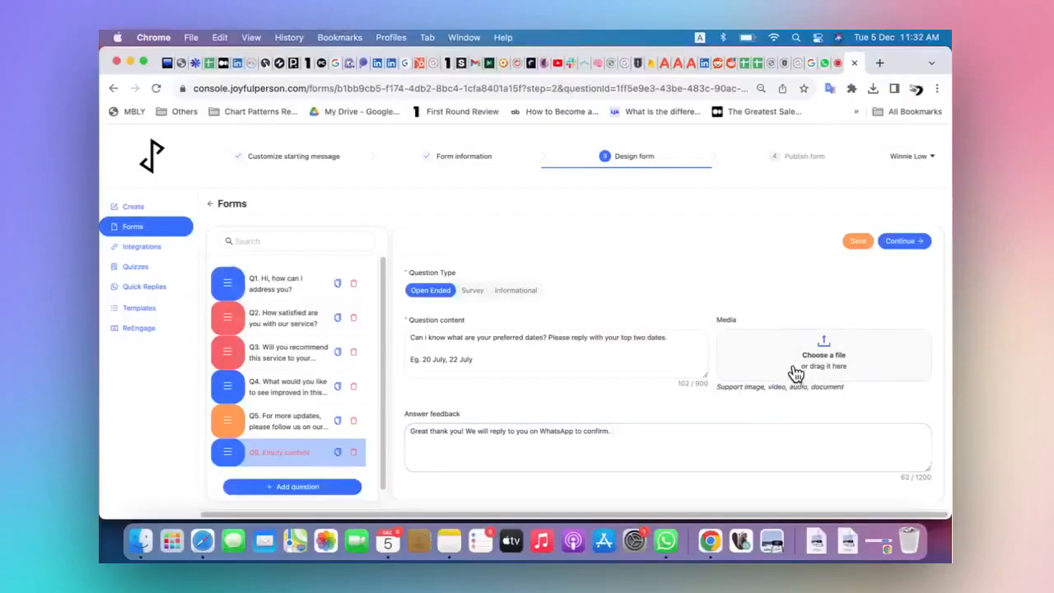
left_click(795, 373)
key("Return")
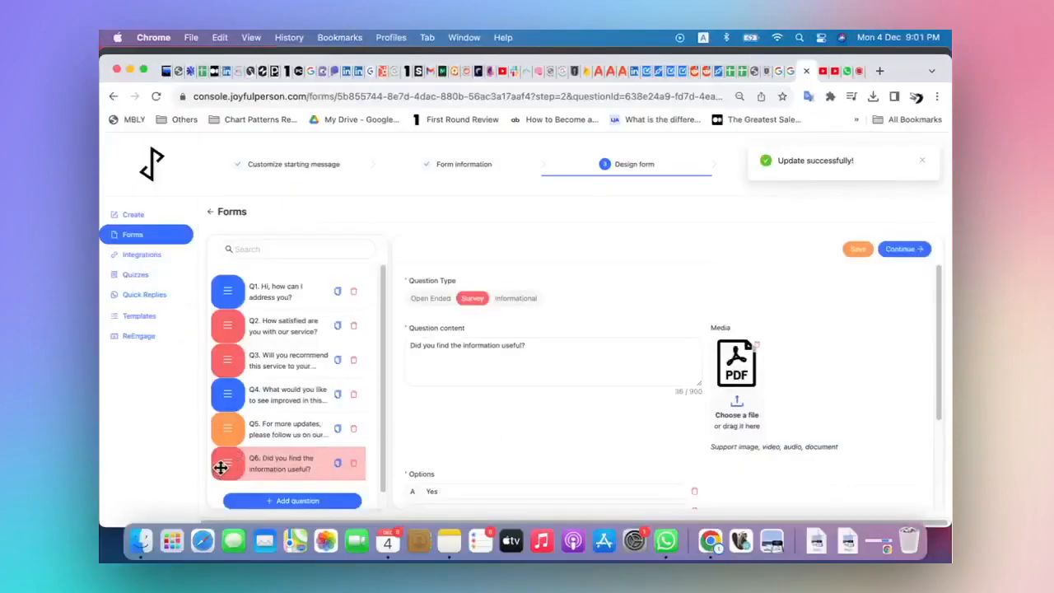
Move the question "Did you find the information useful?" above the social media updates question
left_click_drag(221, 468, 224, 424)
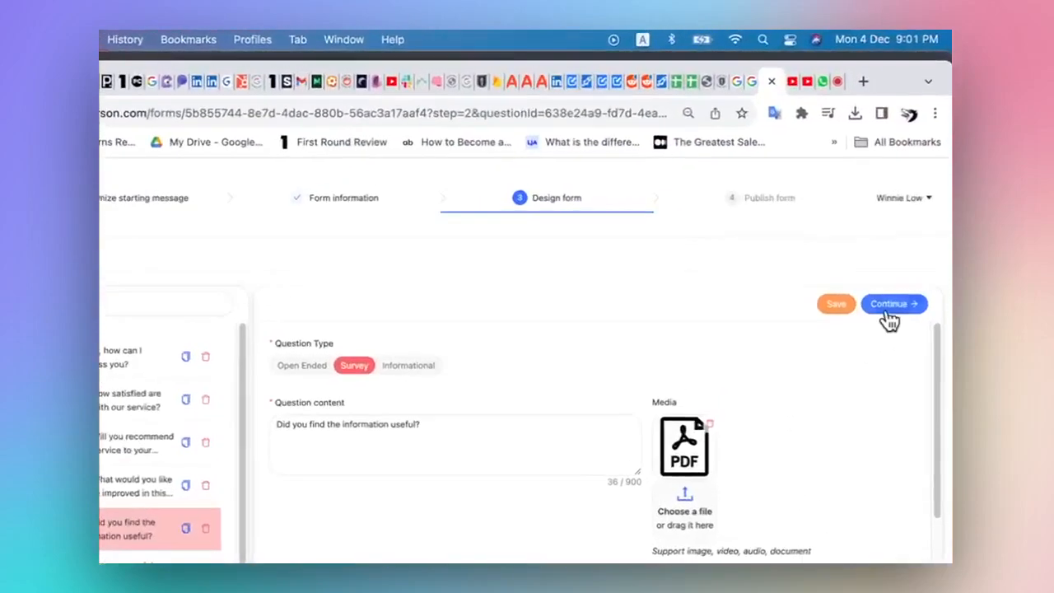
Continue to the publishing stage, enable notifications, and save the form's custom link as jp-feedback
left_click(902, 257)
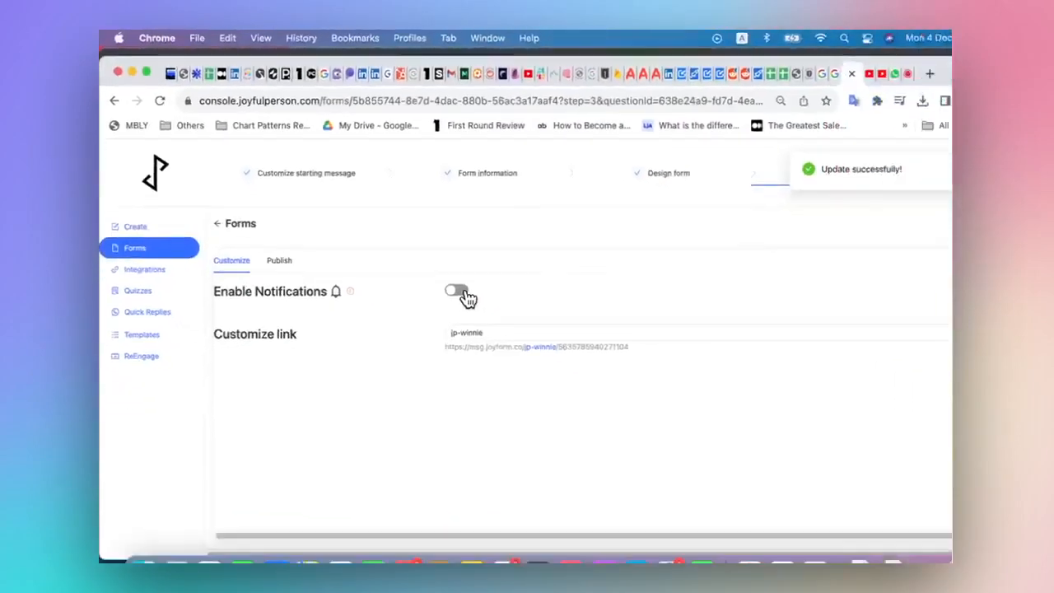
left_click(527, 341)
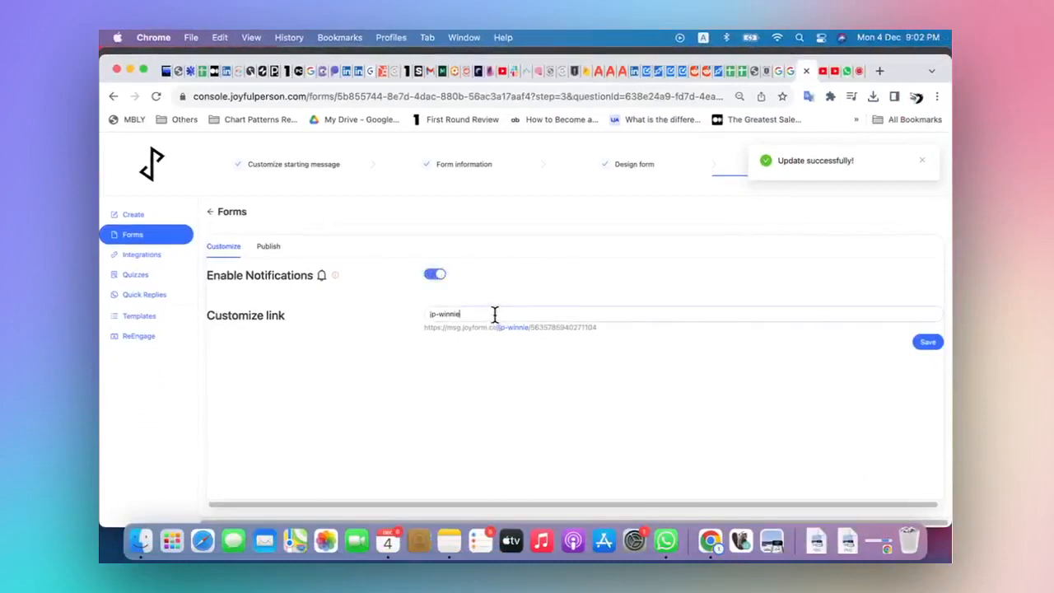
key("BackSpace")
key("BackSpace")
key("BackSpace")
key("BackSpace")
key("BackSpace")
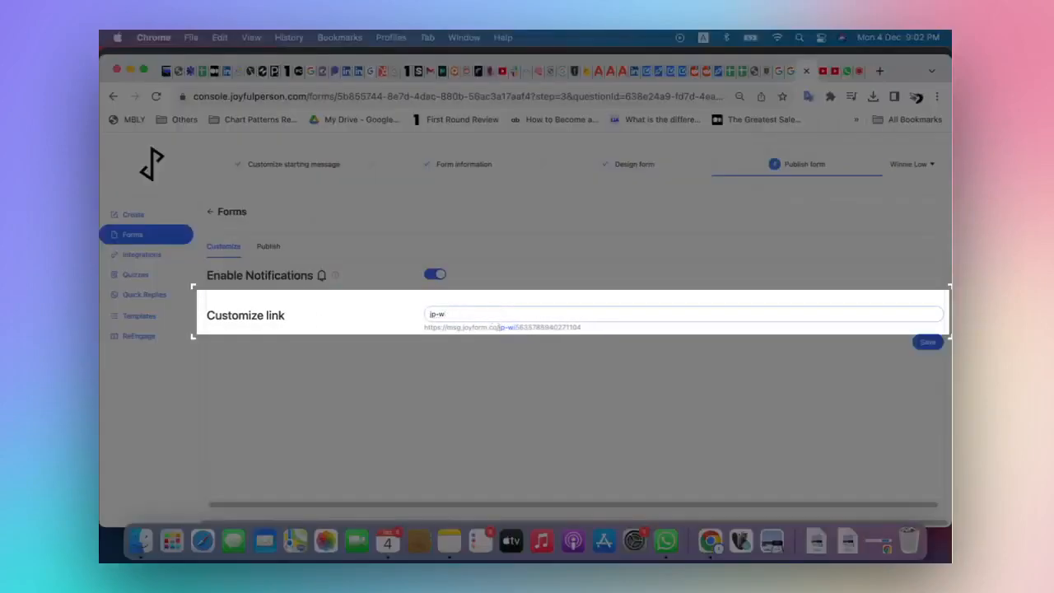
key("BackSpace")
type("feedback")
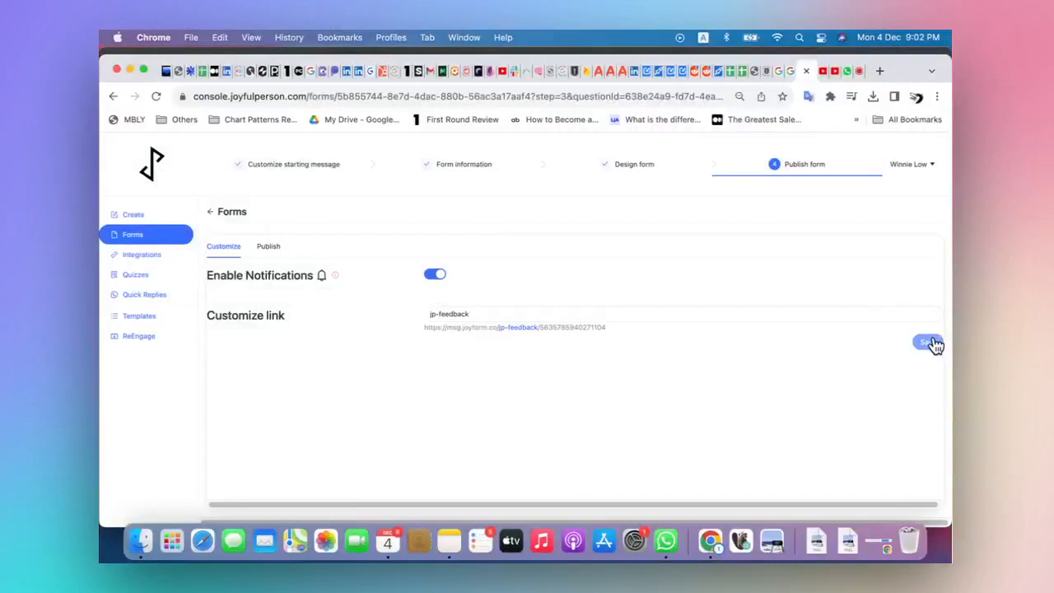
left_click(931, 342)
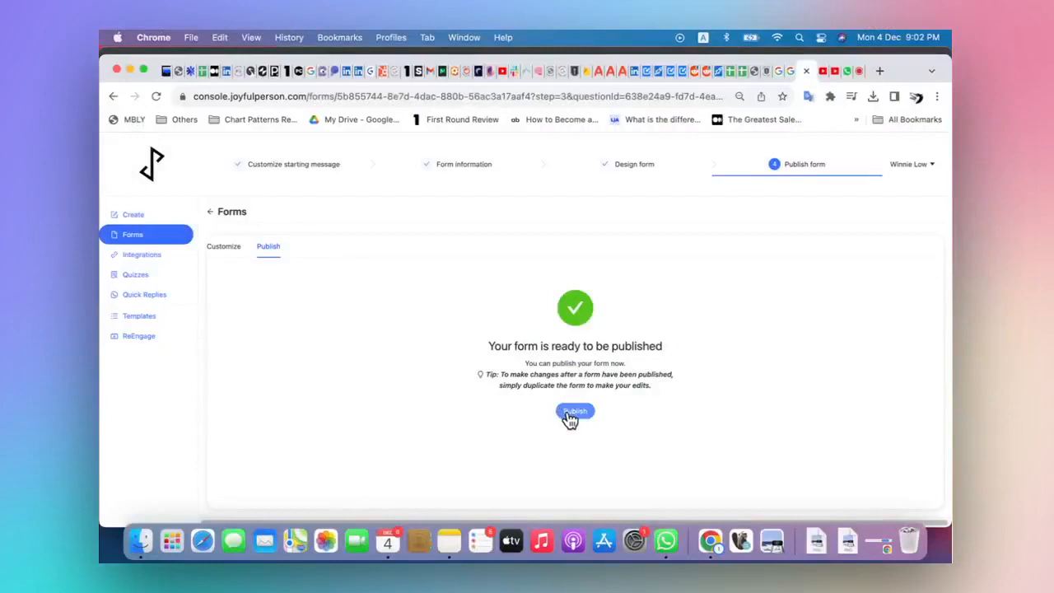
Publish the feedback form and confirm the publication
left_click(574, 411)
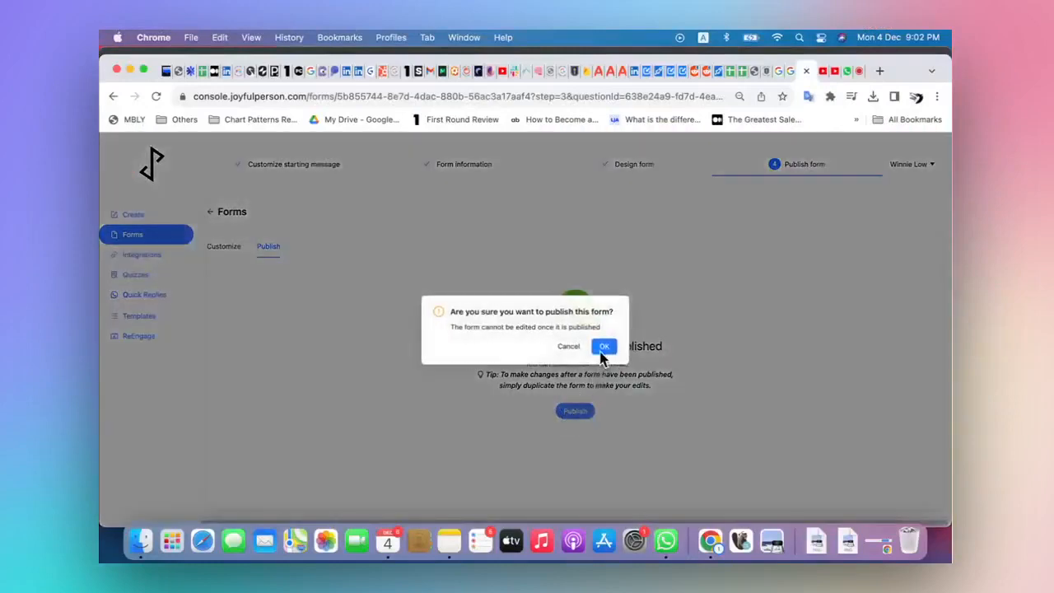
left_click(604, 347)
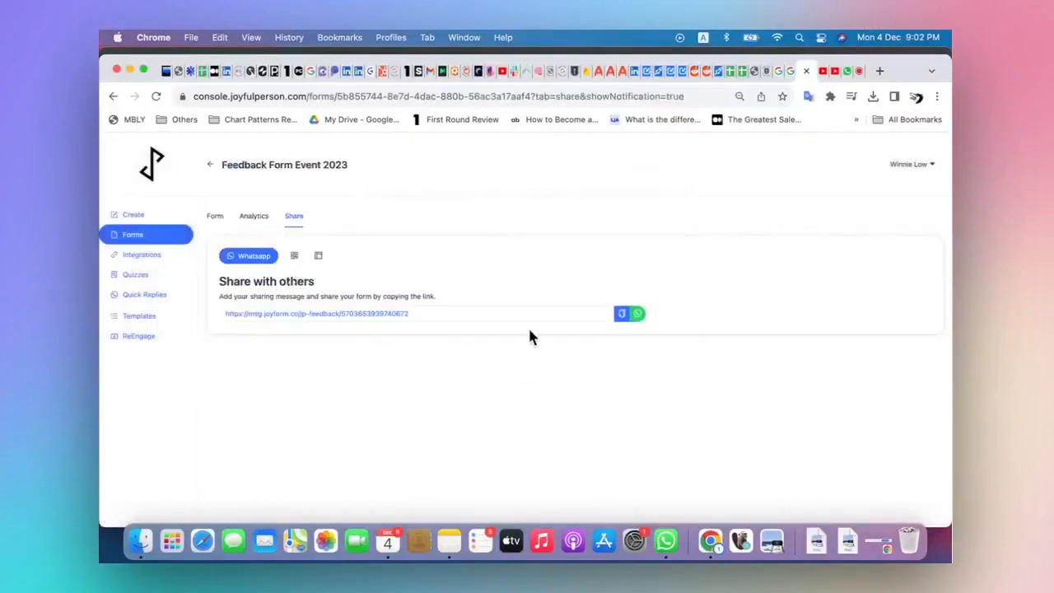
Copy the published form's sharing link and view its QR code and website embed options
left_click(619, 315)
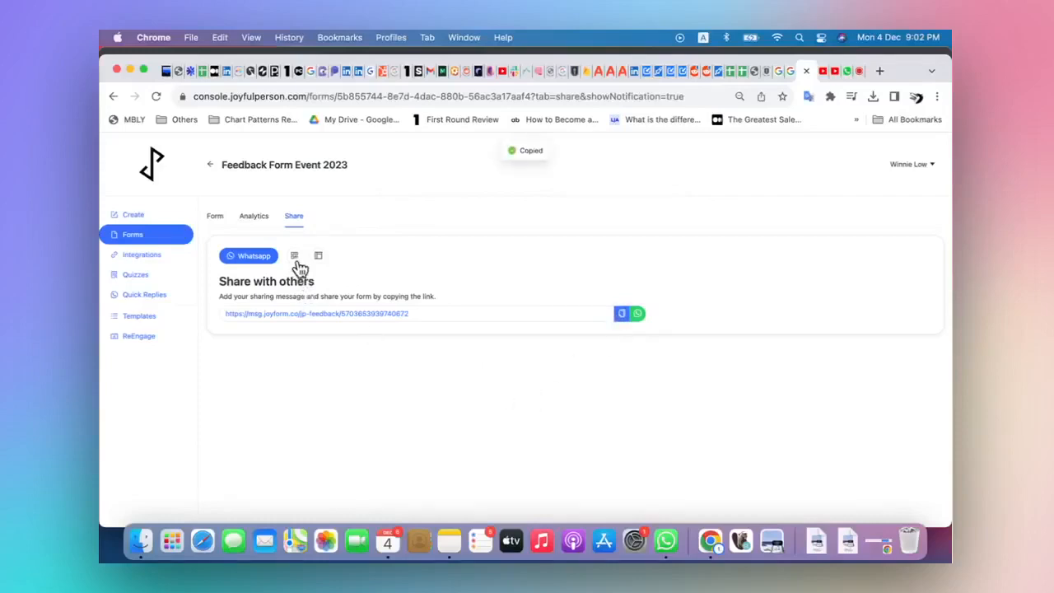
left_click(295, 257)
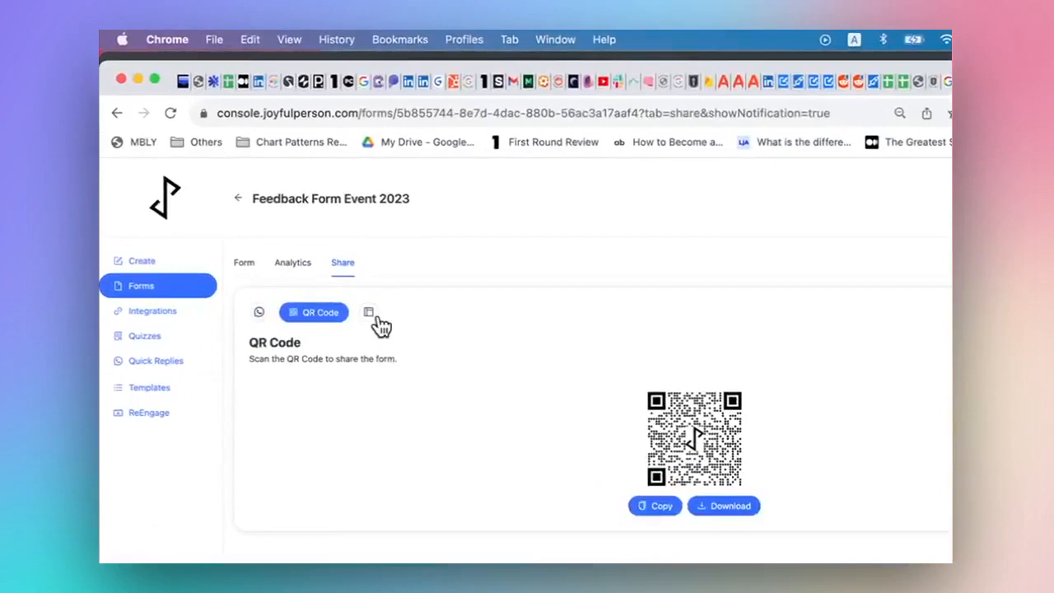
left_click(378, 319)
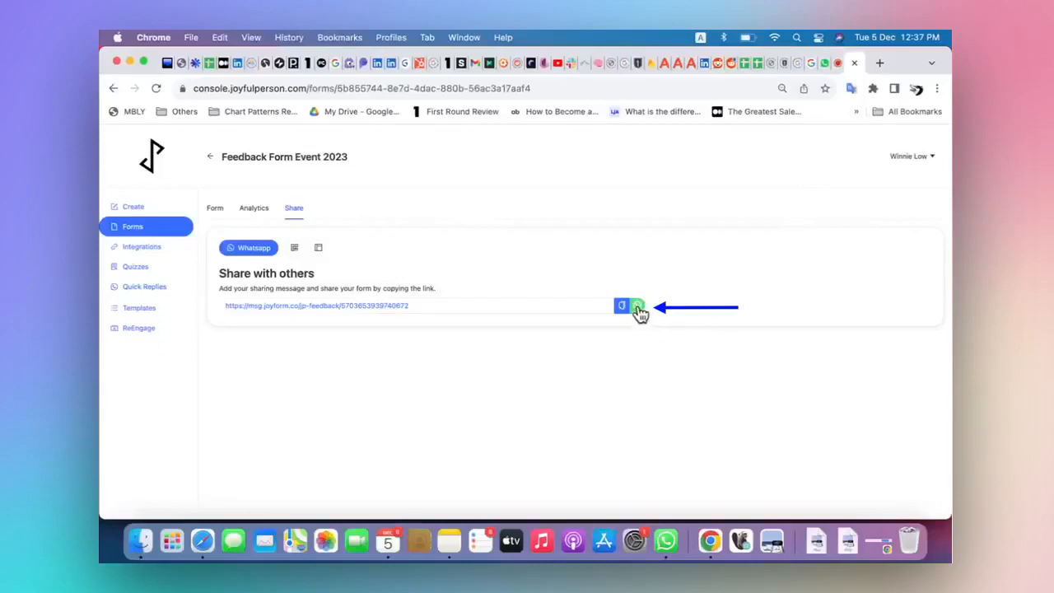
Share the form on WhatsApp with "Hey there! I have built this form to know your feedback for 2023. Please let me know your thoughts."
left_click(640, 309)
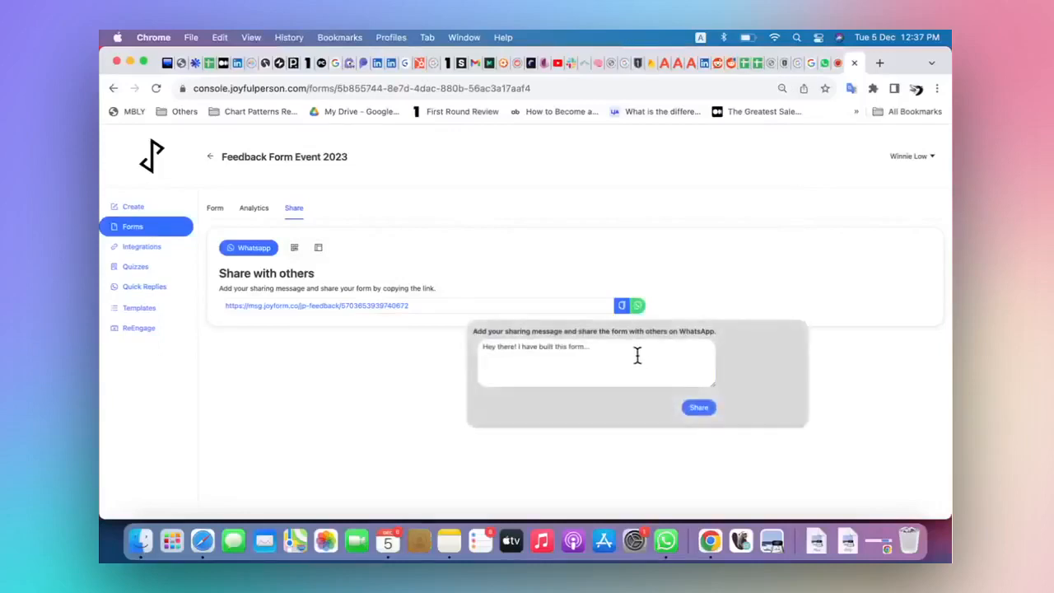
left_click(637, 356)
key("BackSpace")
key("BackSpace")
key("BackSpace")
type("to know your feedback")
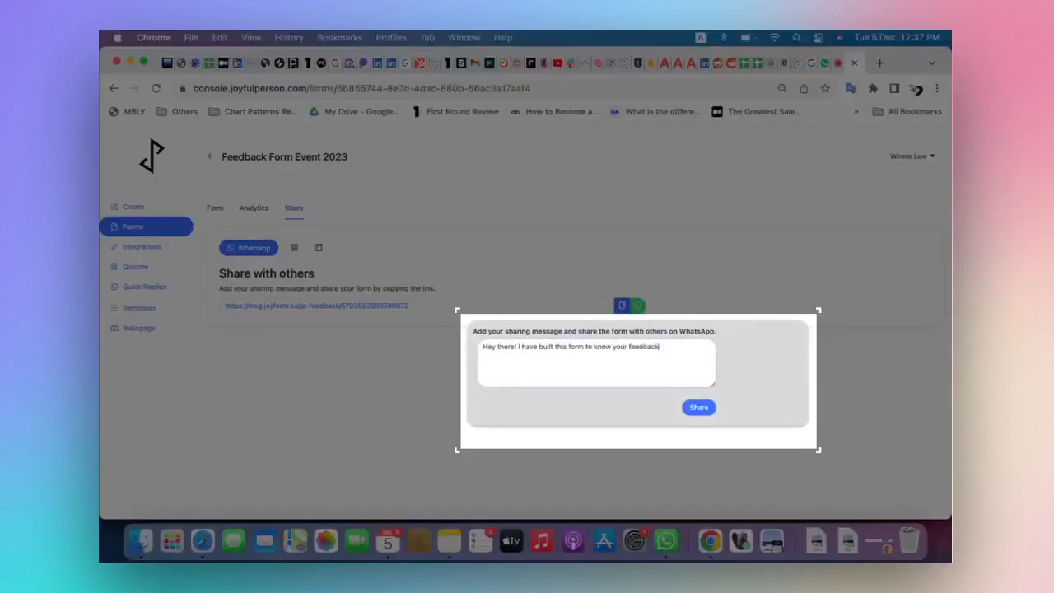
type(" for 2023.")
key("Return")
type("Please let me know! your thoughts.")
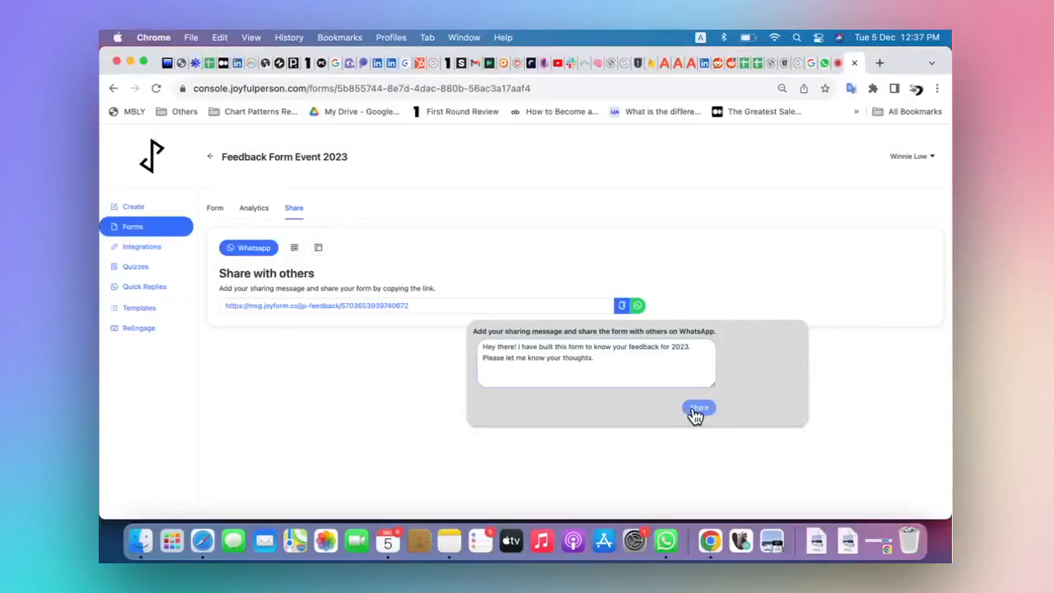
left_click(696, 408)
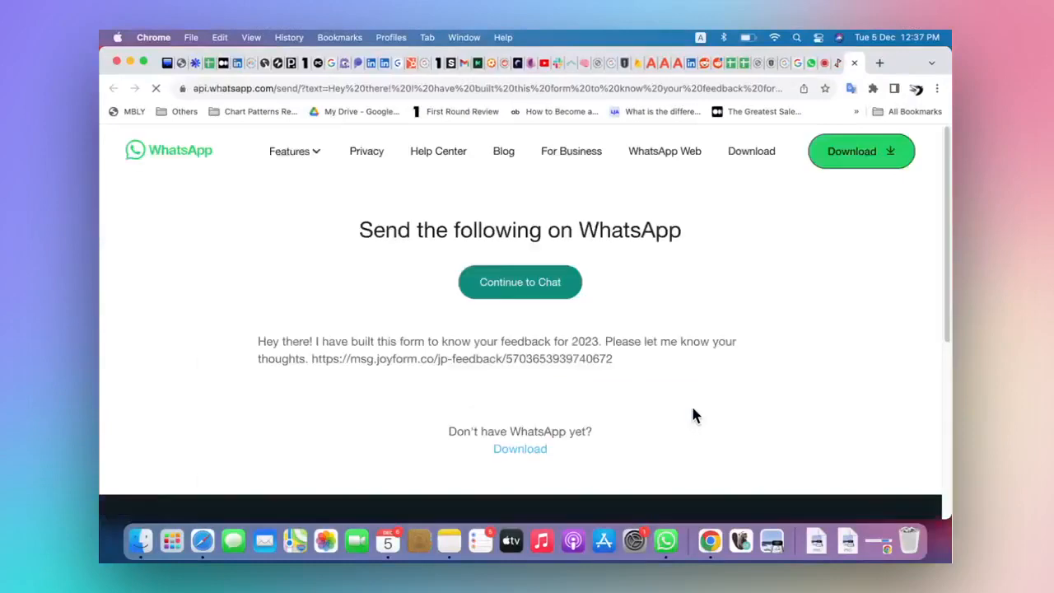
Continue to WhatsApp chat and send the form message to an individual contact and the "Joyform - WhatsApp Made Easy For Work" group
left_click(641, 204)
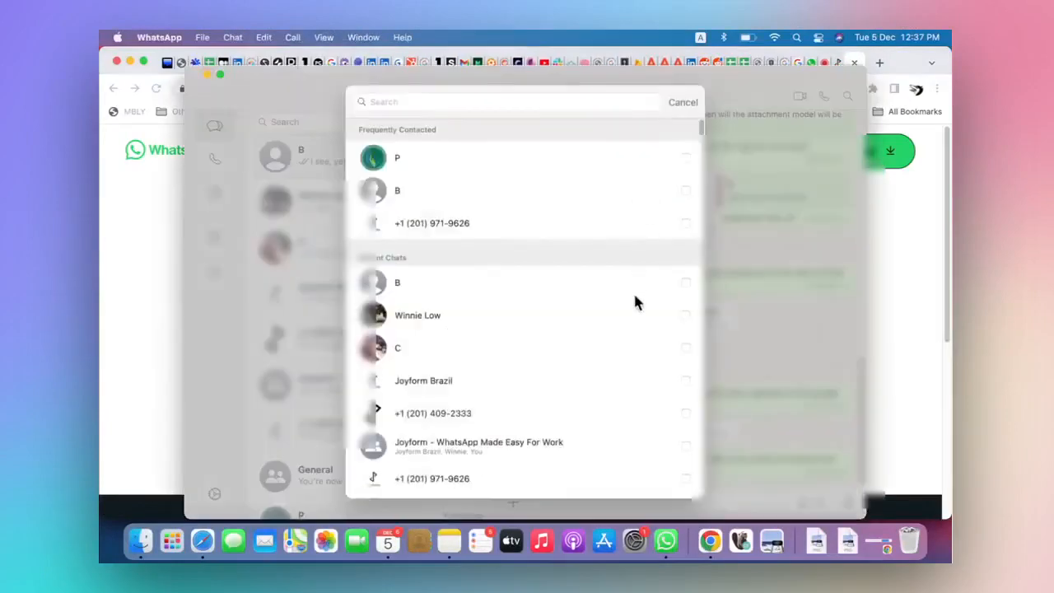
left_click(629, 322)
left_click(647, 449)
left_click(680, 479)
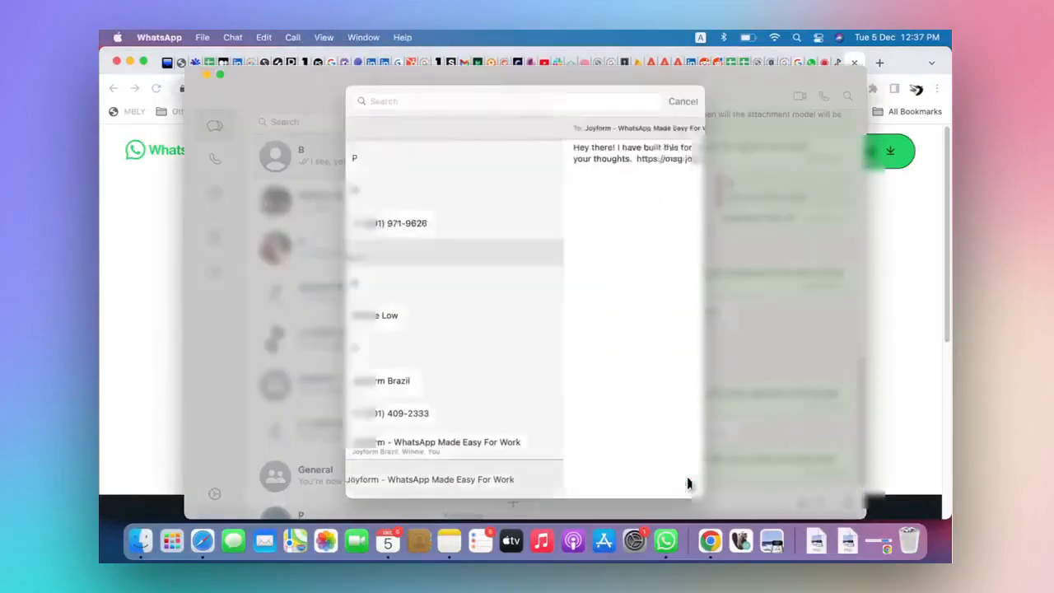
left_click(678, 99)
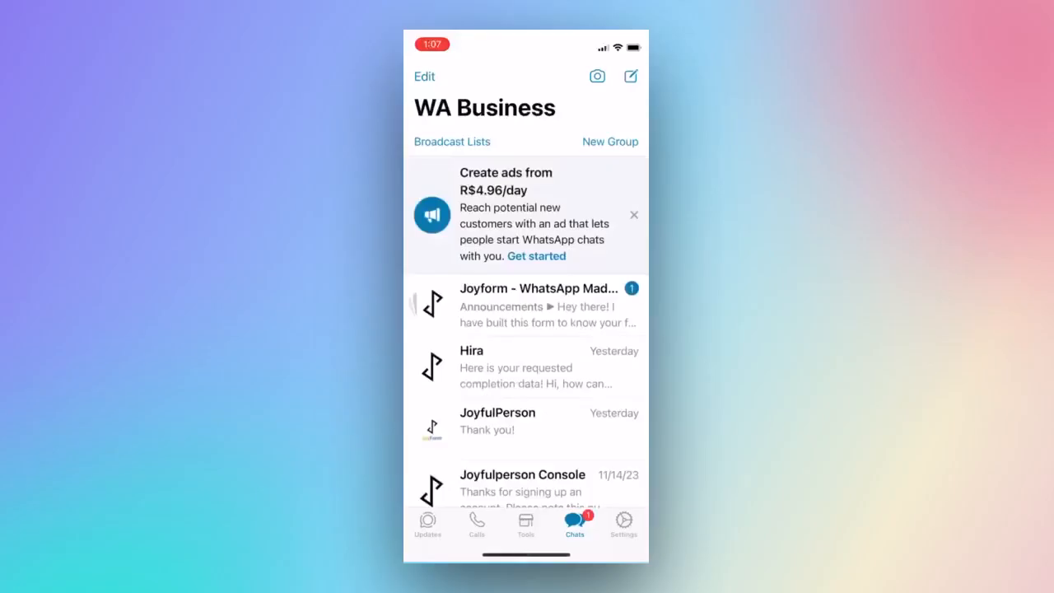
Open the feedback form from the link received in the Joyform group chat
left_click(518, 294)
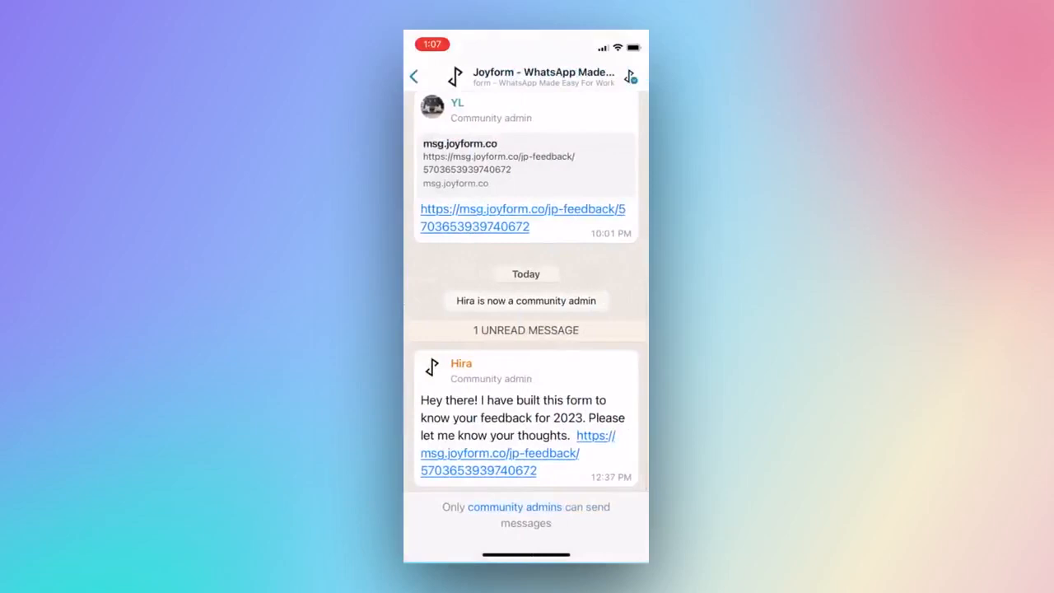
left_click(501, 453)
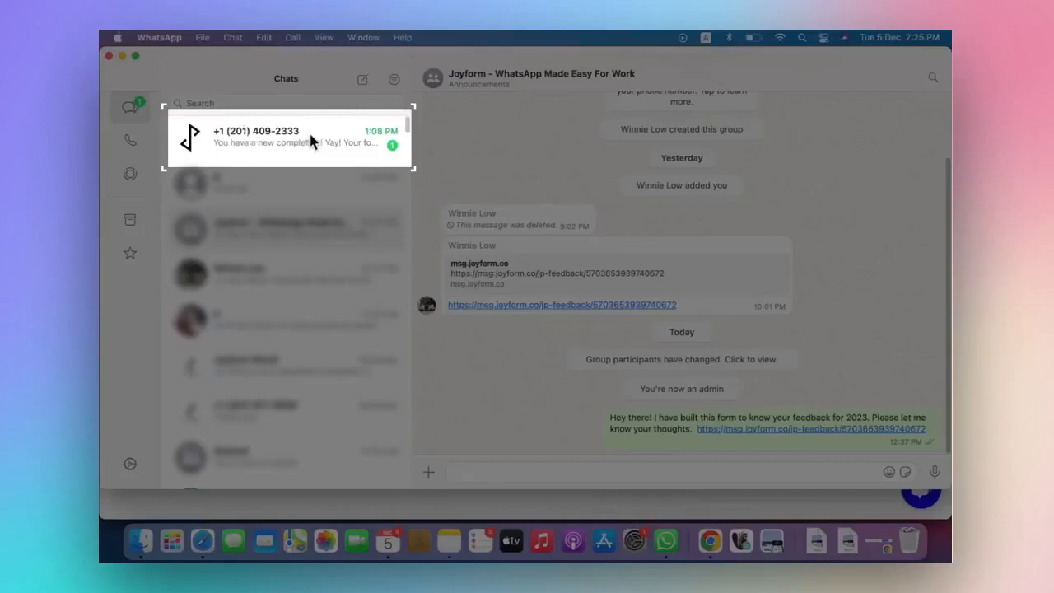
Open the new completion notification chat and request the responses for Feedback Form Event 2023
left_click(311, 142)
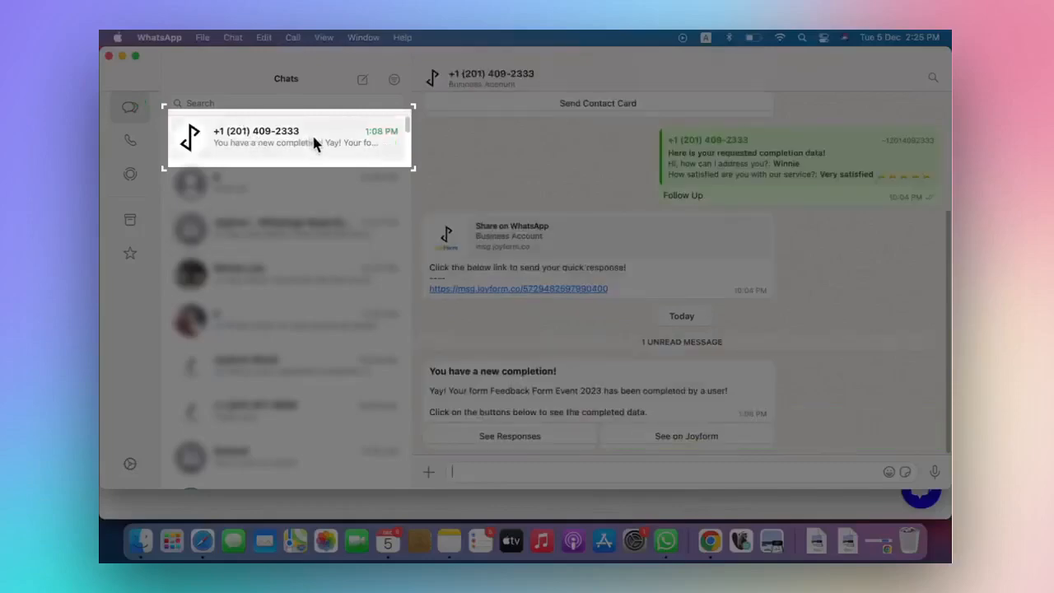
left_click(579, 436)
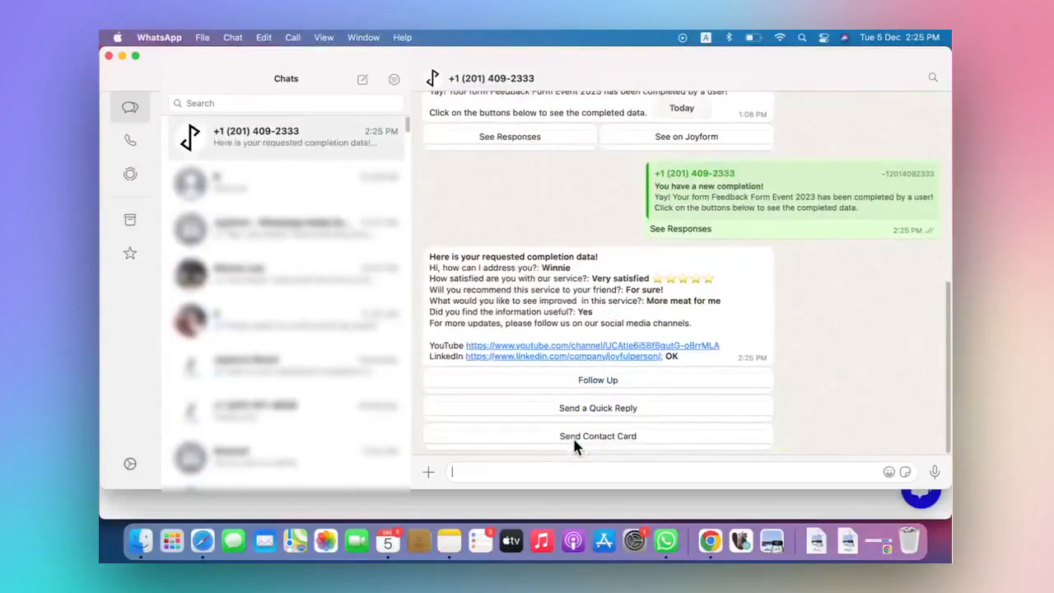
Follow up on the completed form and send the completion data to the Joyform Brazil chat
left_click(581, 380)
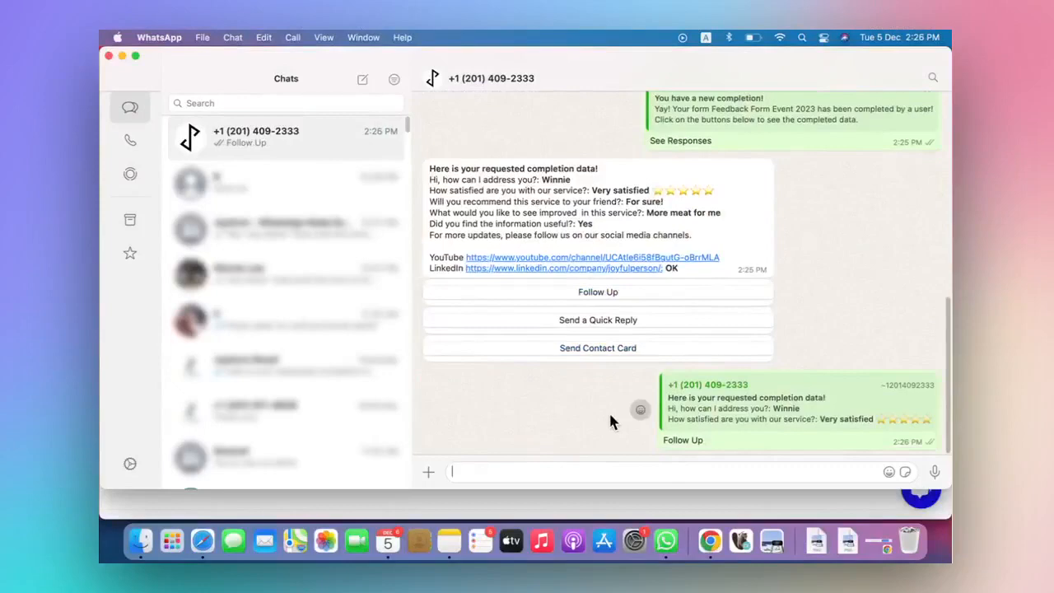
left_click(596, 445)
left_click(644, 304)
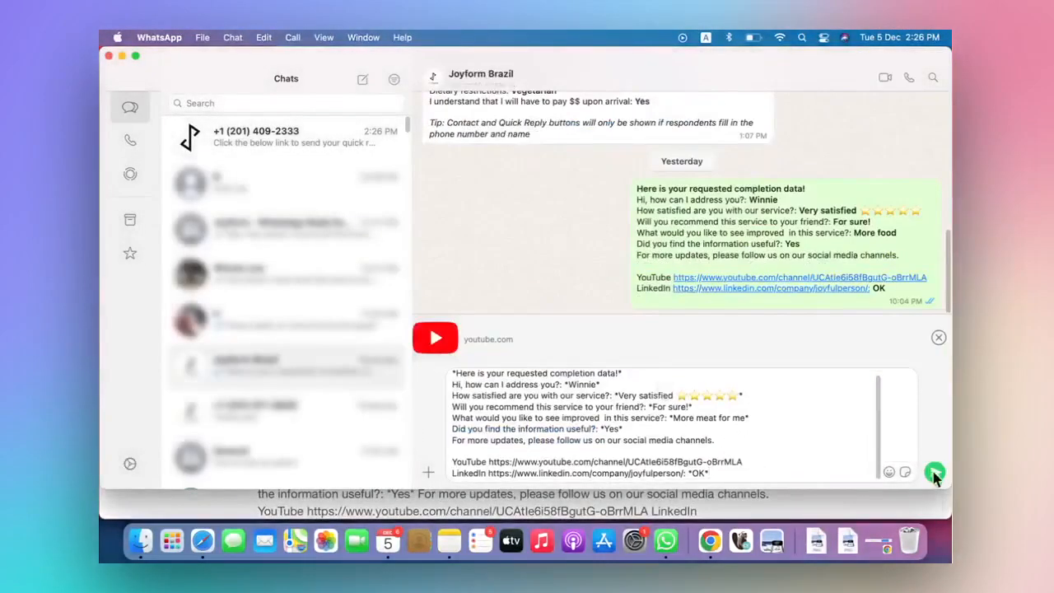
left_click(935, 473)
Send the follow-up message "Thanks for your response. Can I check with you about your feedback?"
type("Thanks for")
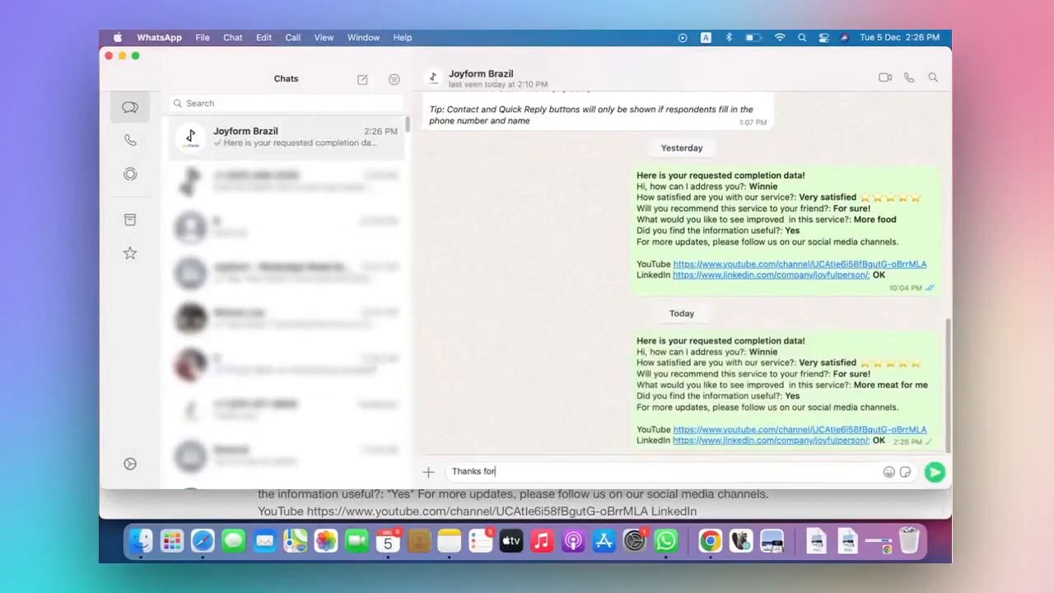
type(" your response. Can I check with you ")
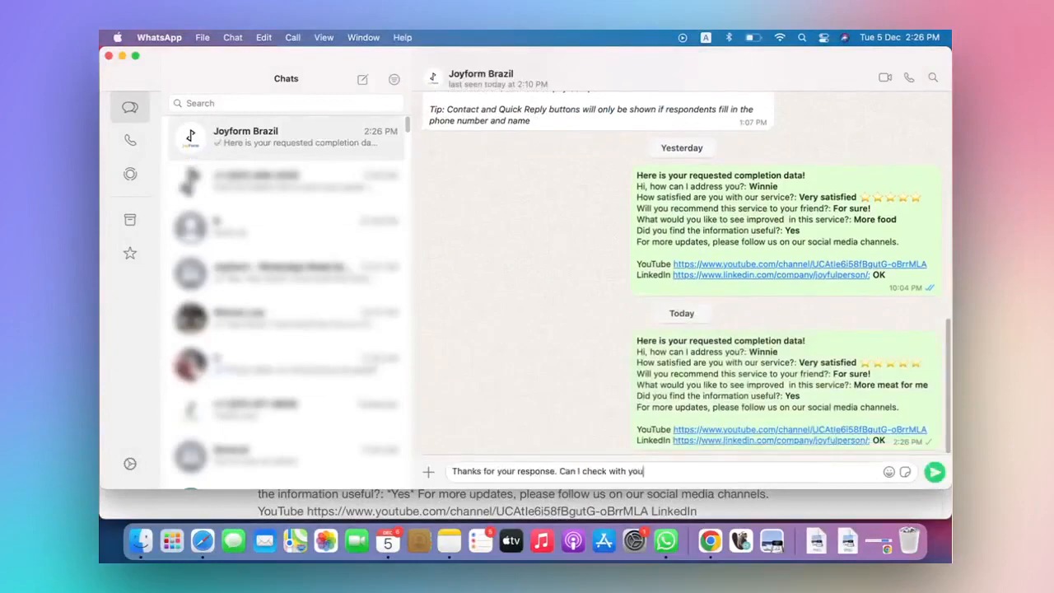
type("about your feedback?")
key("Return")
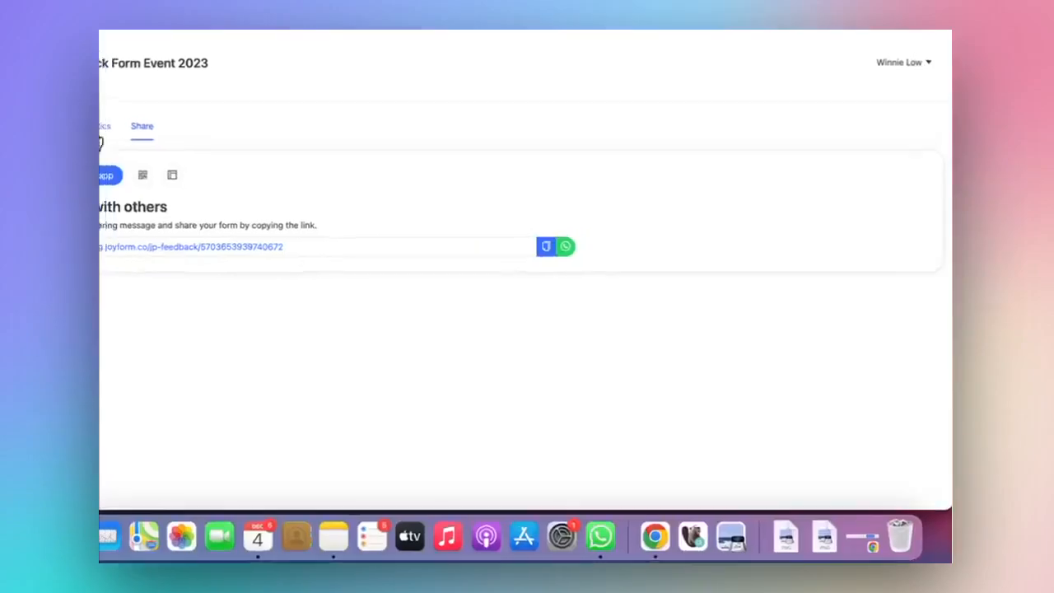
Review the Feedback Form Event 2023 analytics overview and the answer summaries for questions 1 to 3
left_click(287, 272)
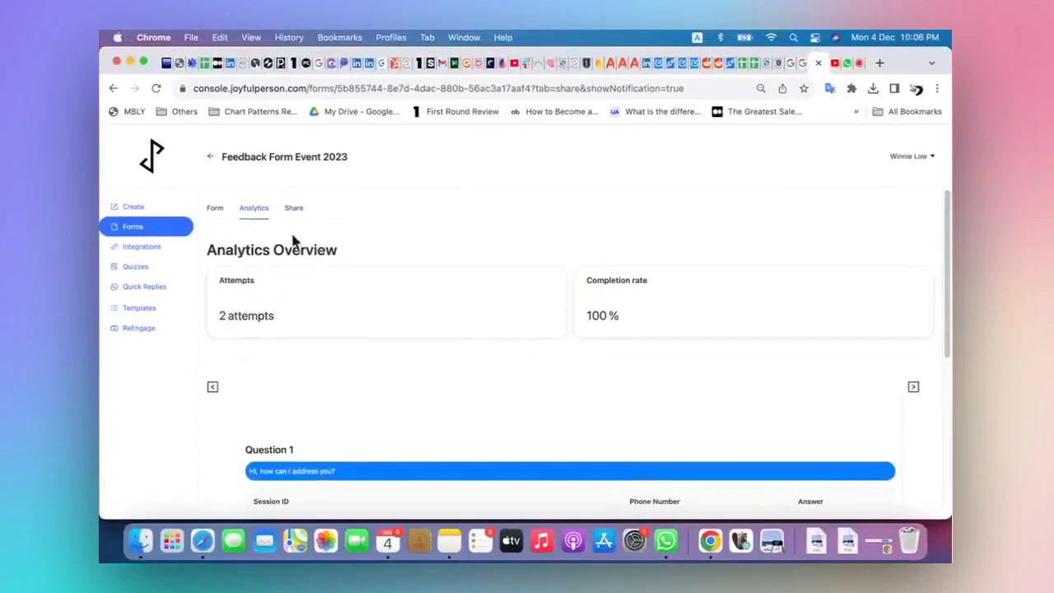
scroll(511, 397, "down", 2)
scroll(512, 409, "down", 3)
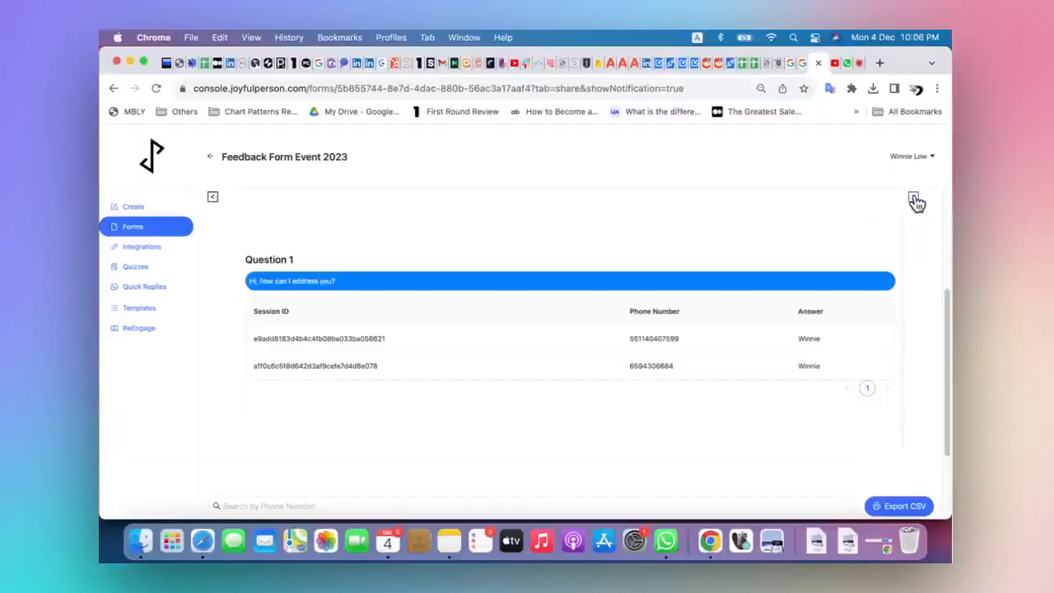
left_click(908, 243)
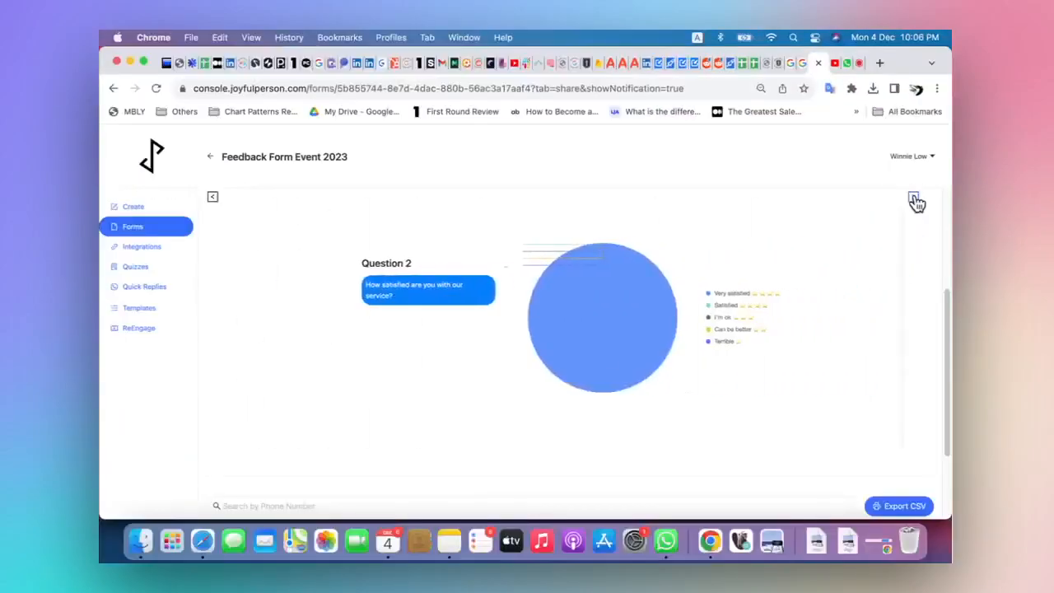
left_click(915, 202)
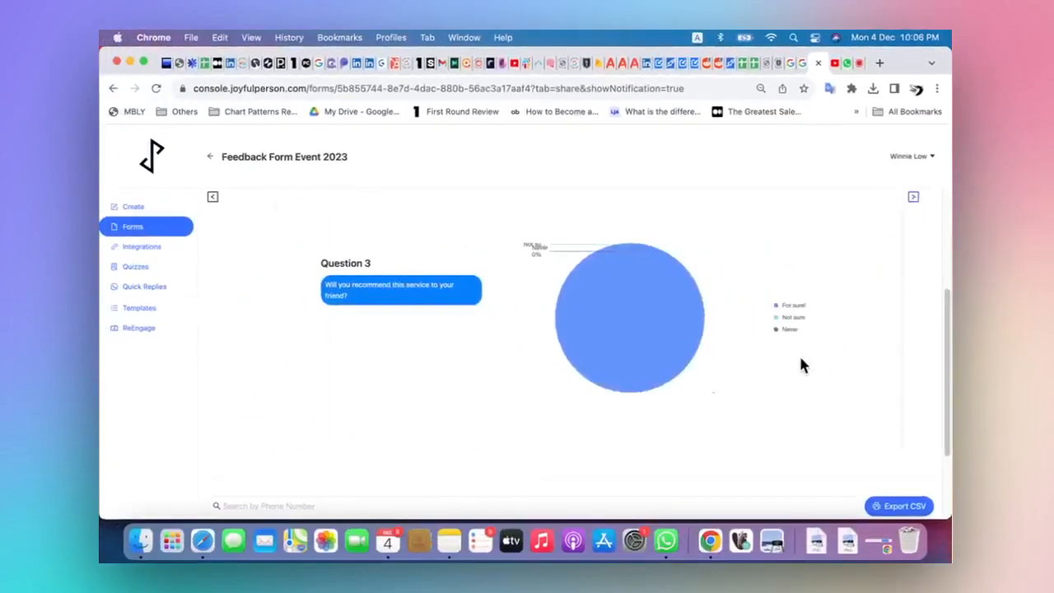
Export the form's response table as a CSV file
scroll(800, 362, "down", 3)
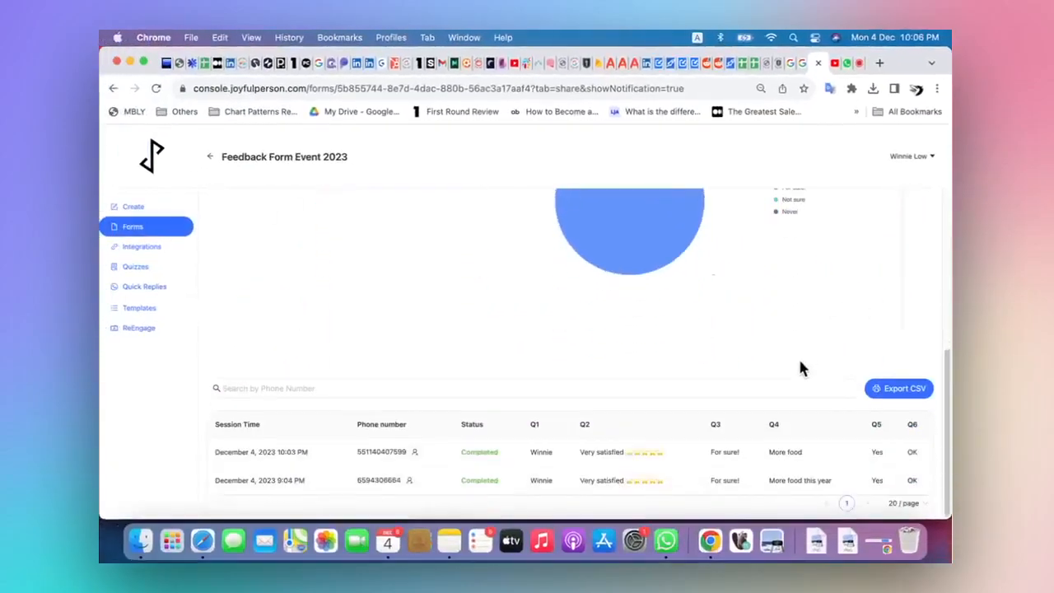
left_click(913, 396)
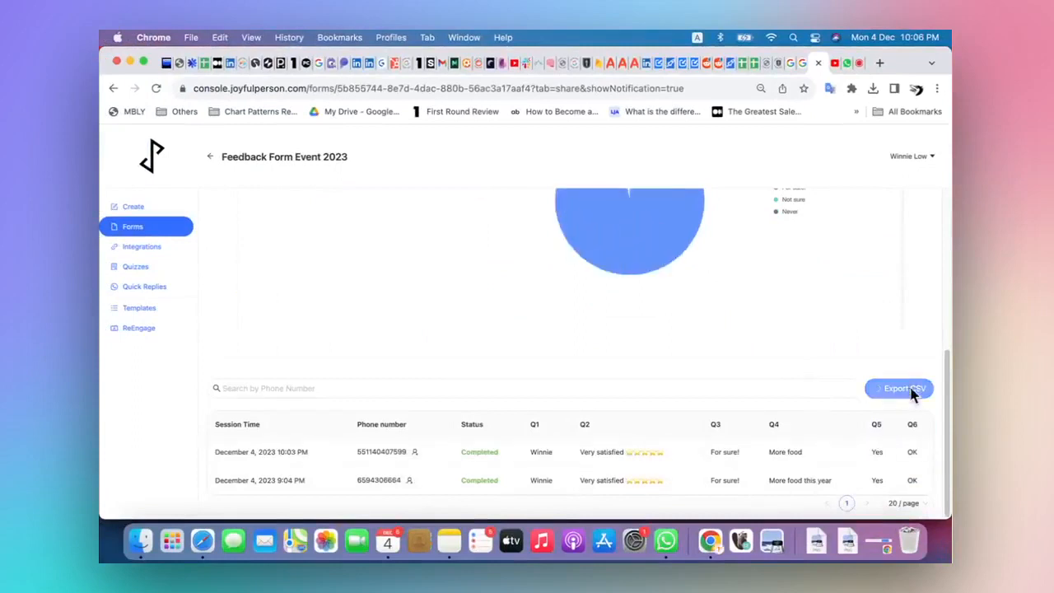